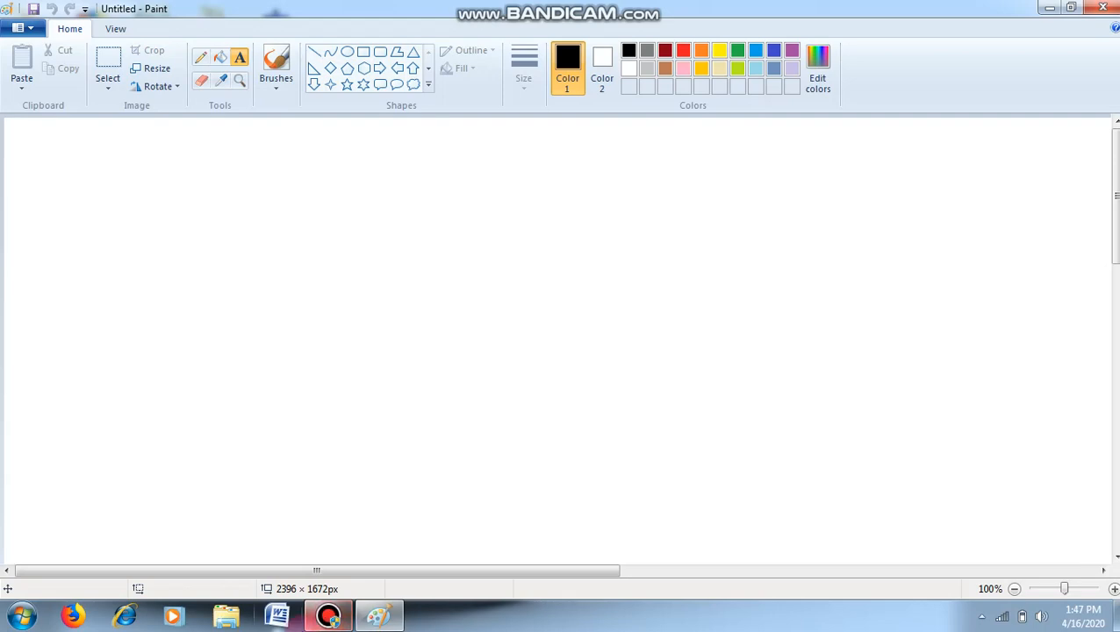
pyautogui.click(25, 617)
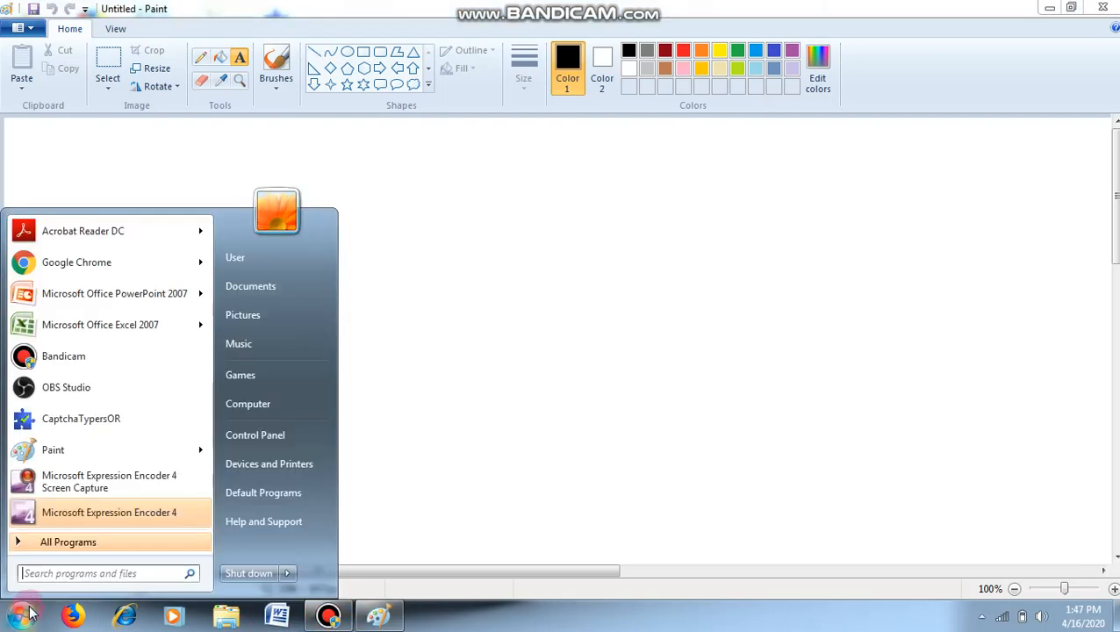
pyautogui.moveTo(35, 463)
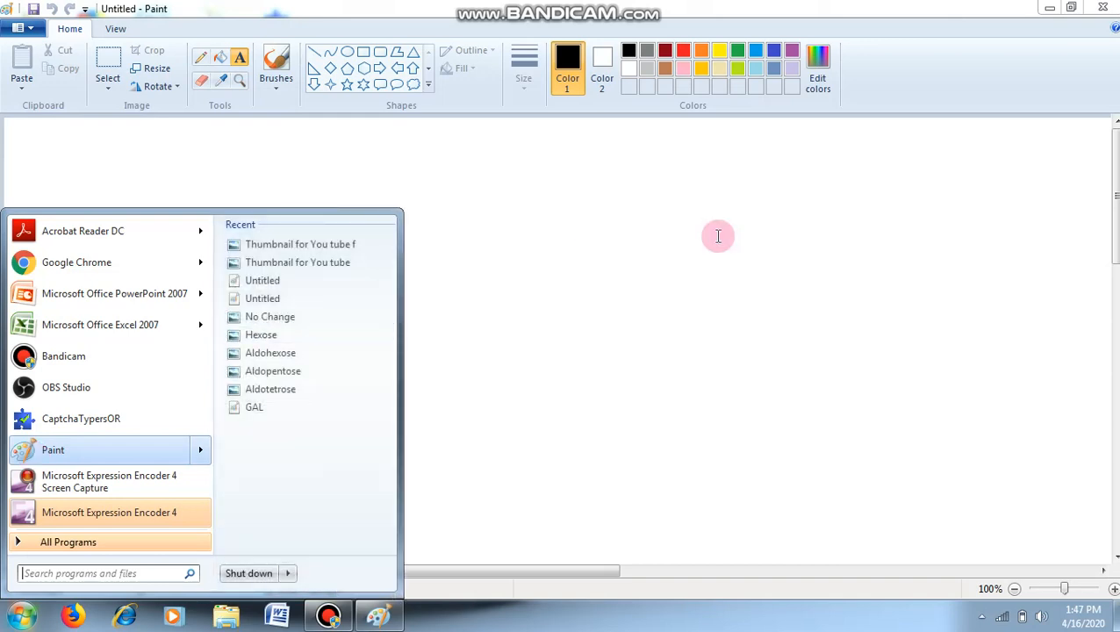
pyautogui.click(718, 236)
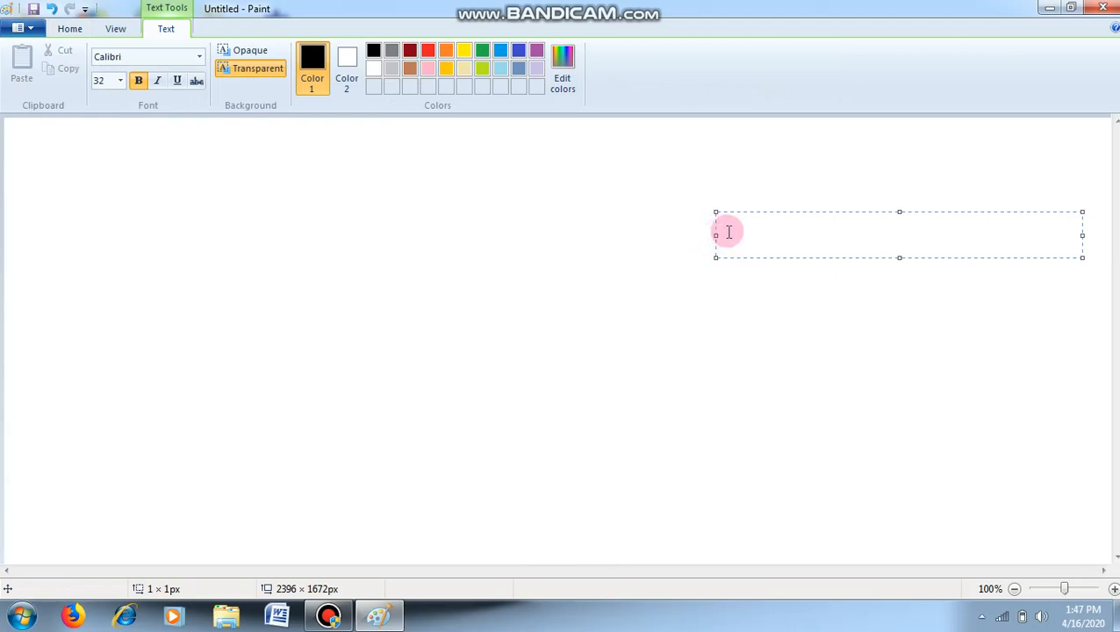
pyautogui.click(577, 222)
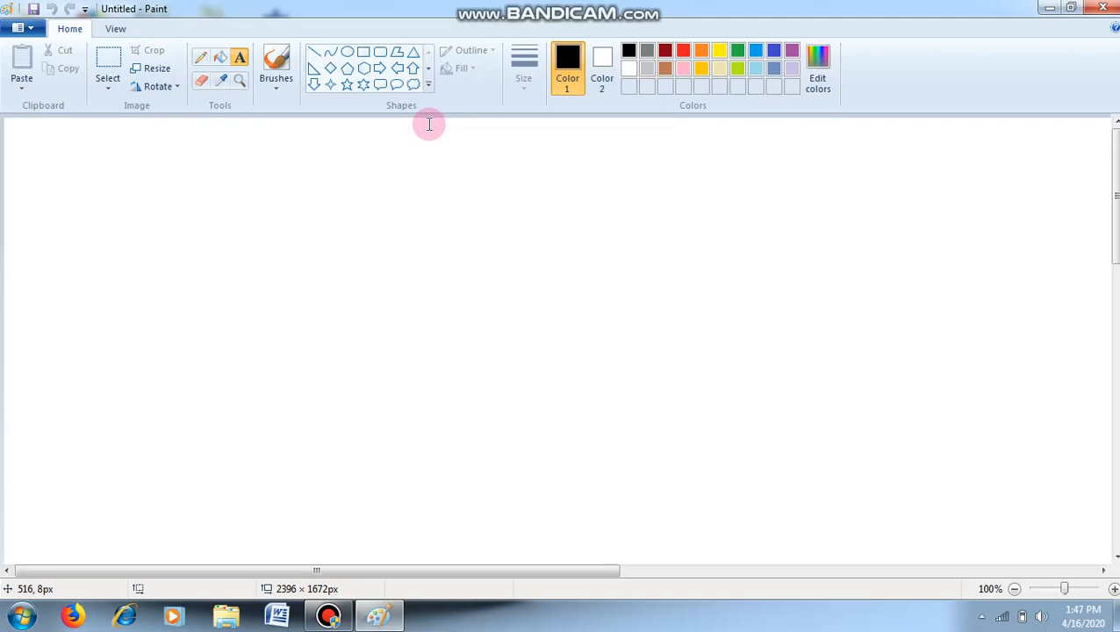
# - Draw an upright black hexagon outline and erase its upper-left and bottom corners to leave gaps for atom labels
pyautogui.click(365, 70)
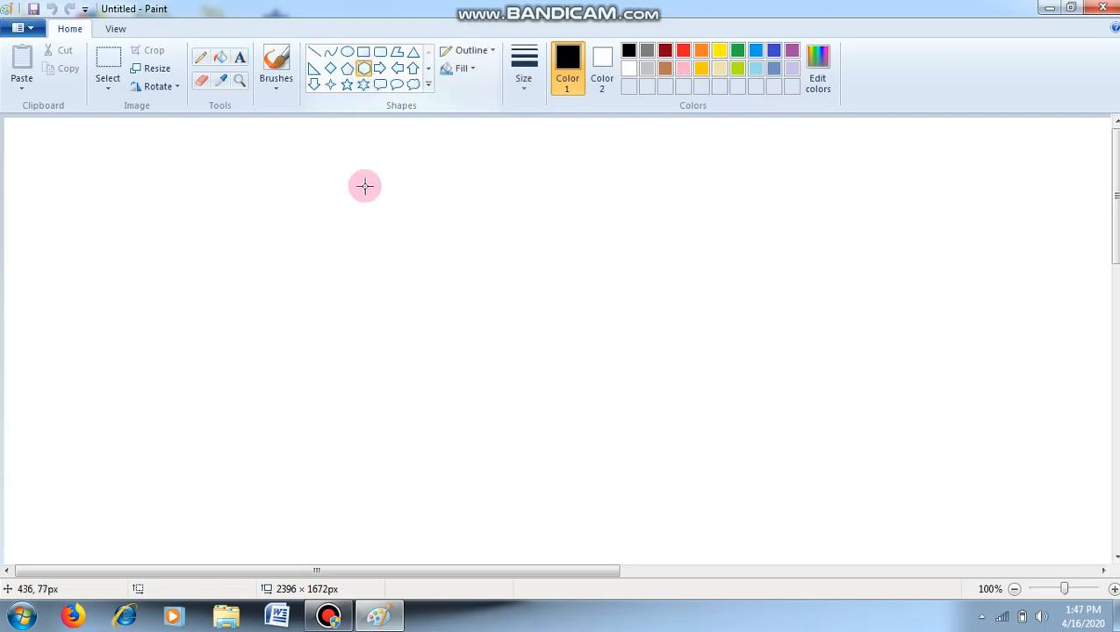
pyautogui.moveTo(338, 256)
pyautogui.mouseDown()
pyautogui.moveTo(391, 300)
pyautogui.moveTo(434, 389)
pyautogui.mouseUp()
pyautogui.click(244, 381)
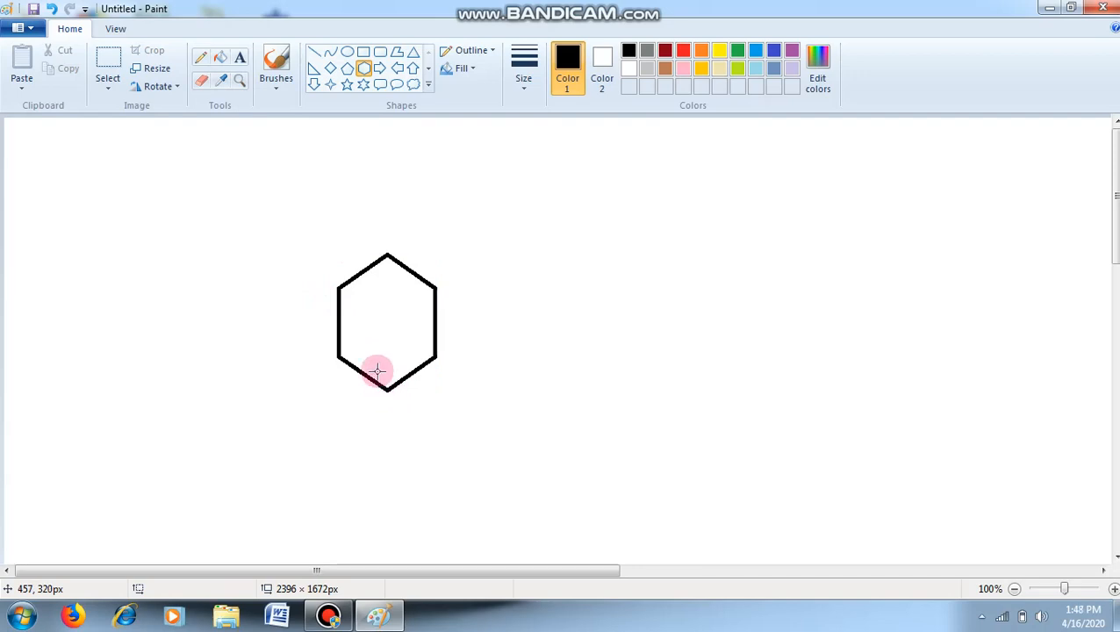
pyautogui.click(199, 88)
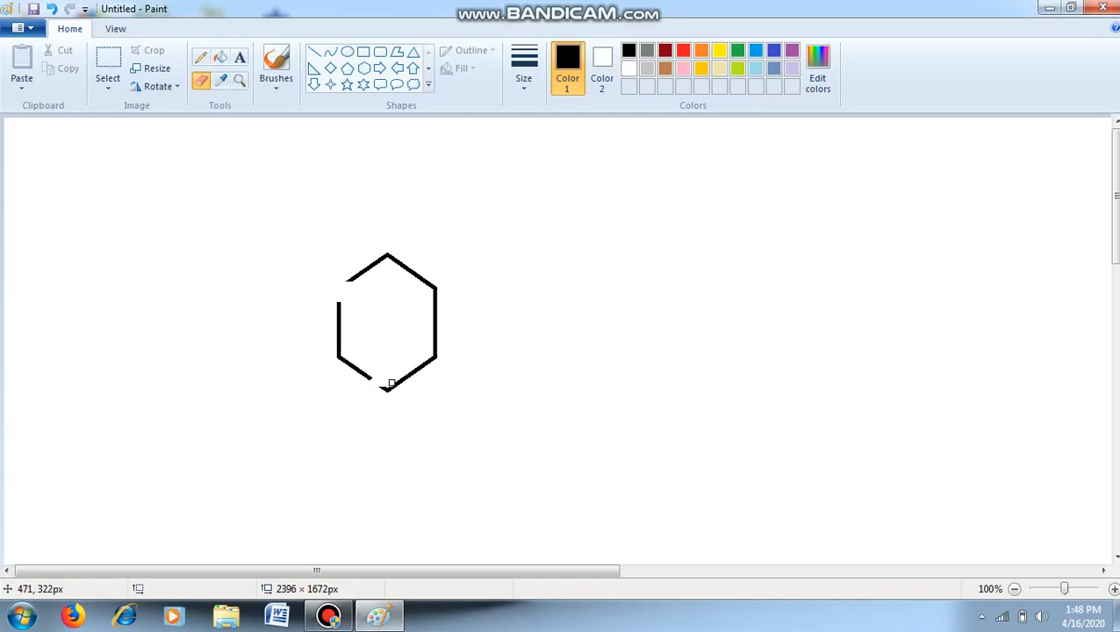
pyautogui.moveTo(409, 380)
pyautogui.mouseDown()
pyautogui.moveTo(375, 392)
pyautogui.moveTo(370, 381)
pyautogui.mouseUp()
# - Add a bold Calibri text "N" at the gap in the hexagon's upper-left corner
pyautogui.click(240, 59)
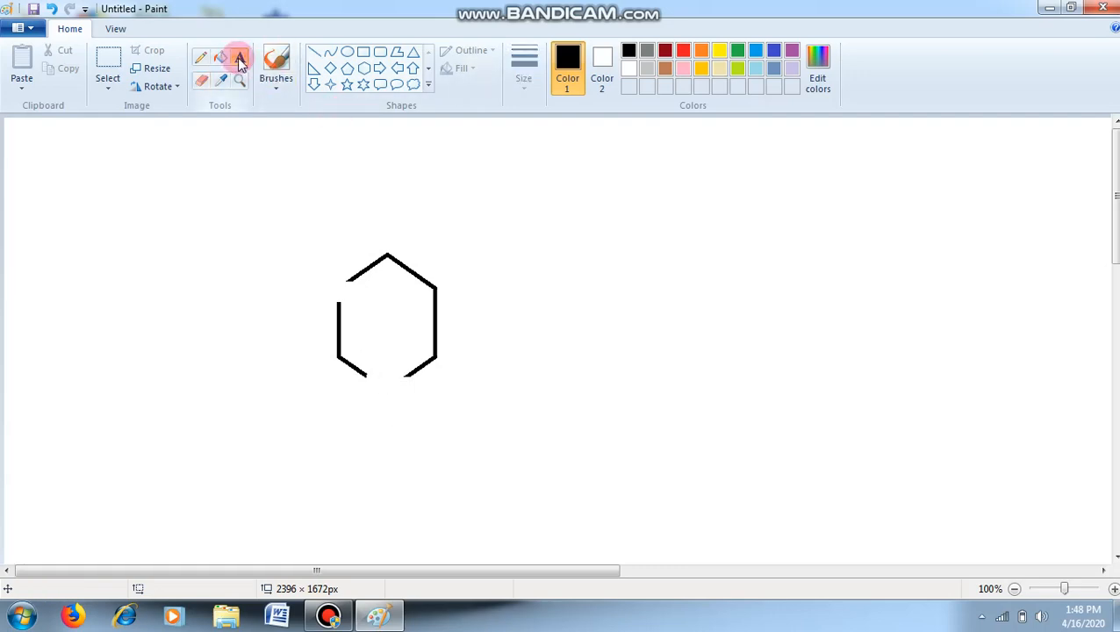
pyautogui.click(326, 288)
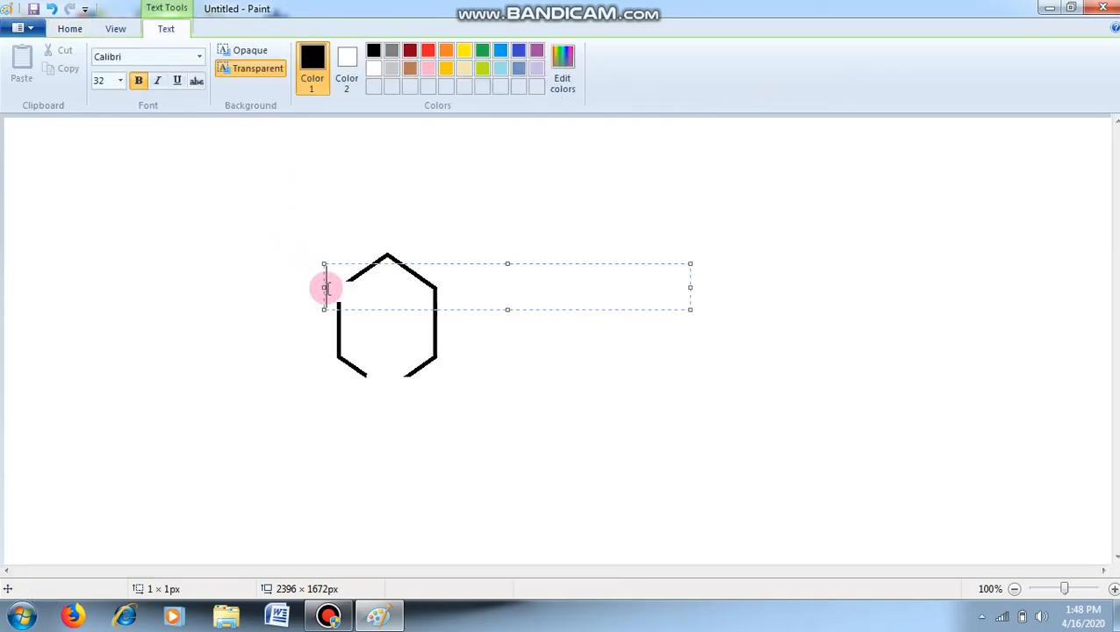
pyautogui.write('N')
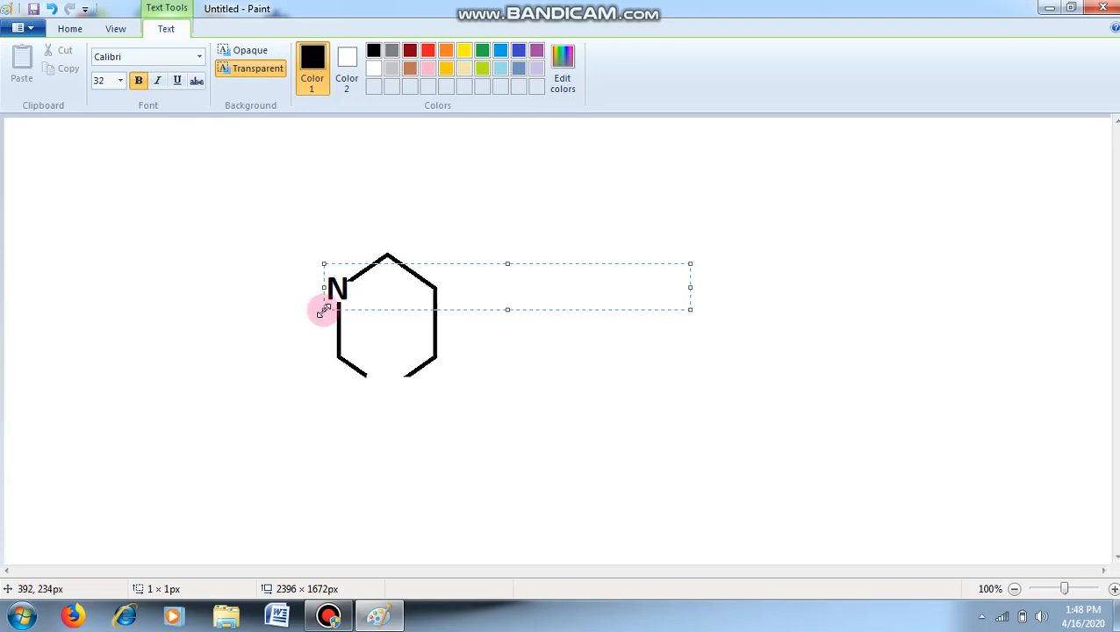
pyautogui.moveTo(326, 310)
pyautogui.mouseDown()
pyautogui.moveTo(321, 302)
pyautogui.moveTo(340, 297)
pyautogui.mouseUp()
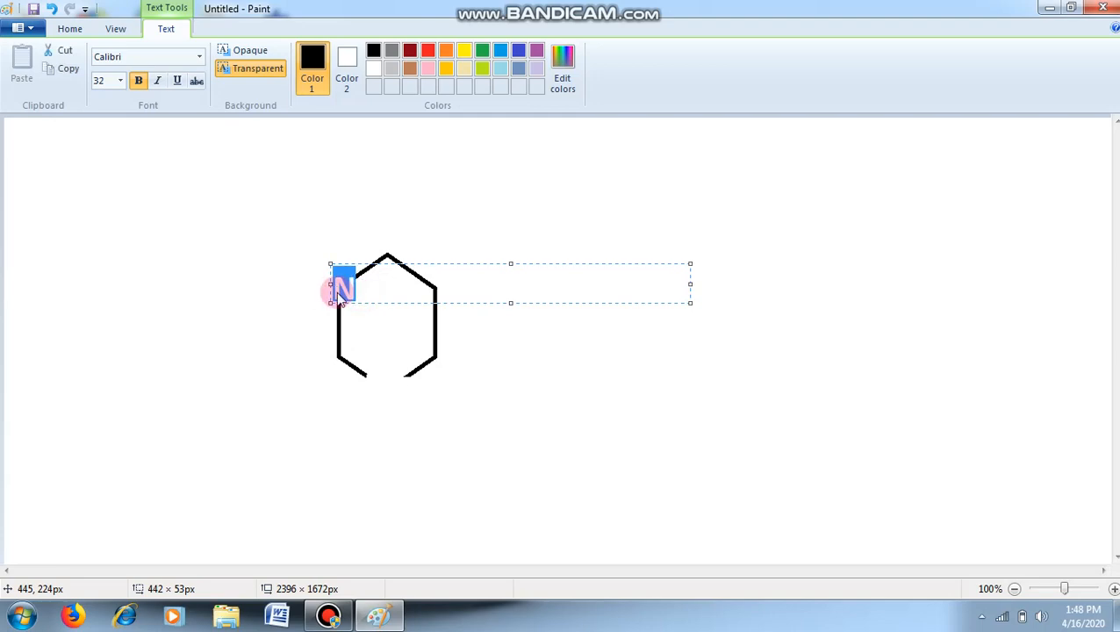
# - Set the upper-left N's font size to 28 and align the letter with the gap between the two bonds
pyautogui.click(112, 80)
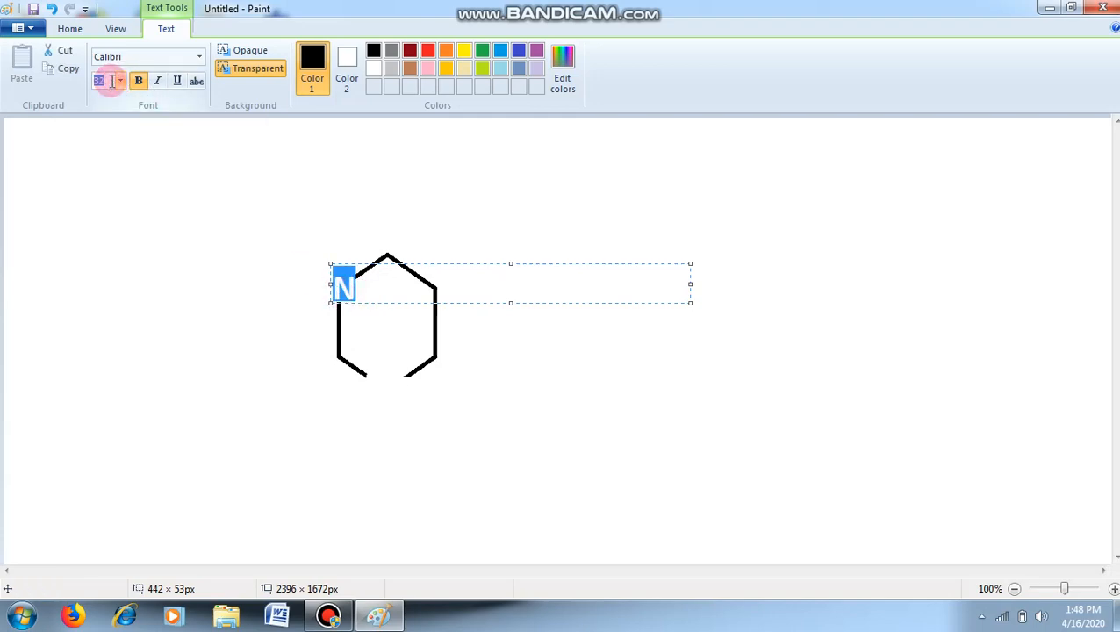
pyautogui.write('20')
pyautogui.press('Return')
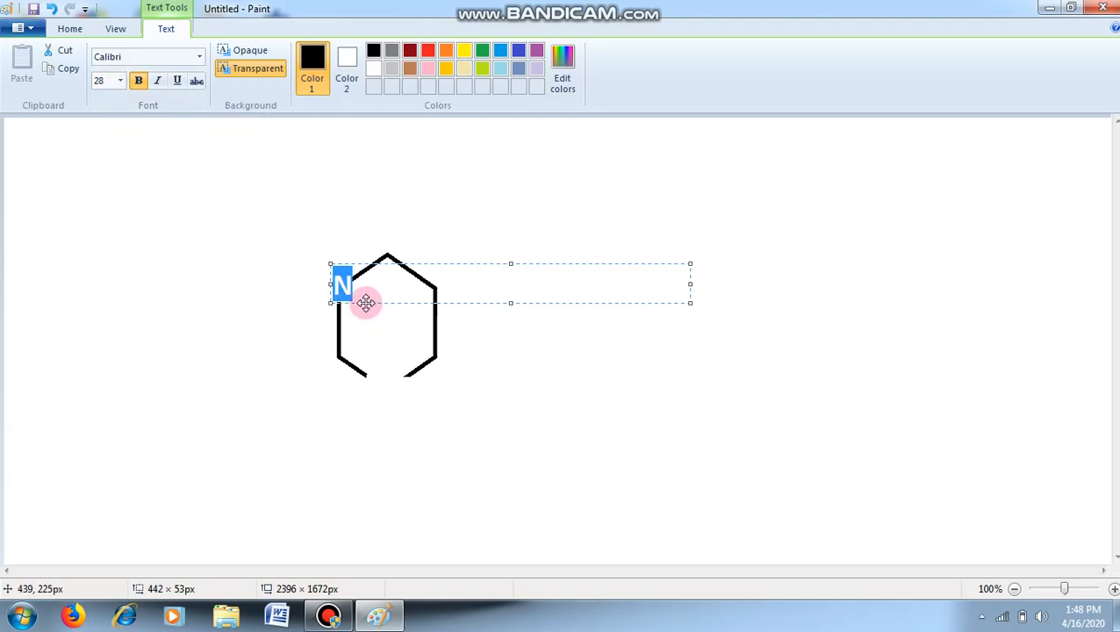
pyautogui.moveTo(365, 302); pyautogui.dragTo(363, 307)
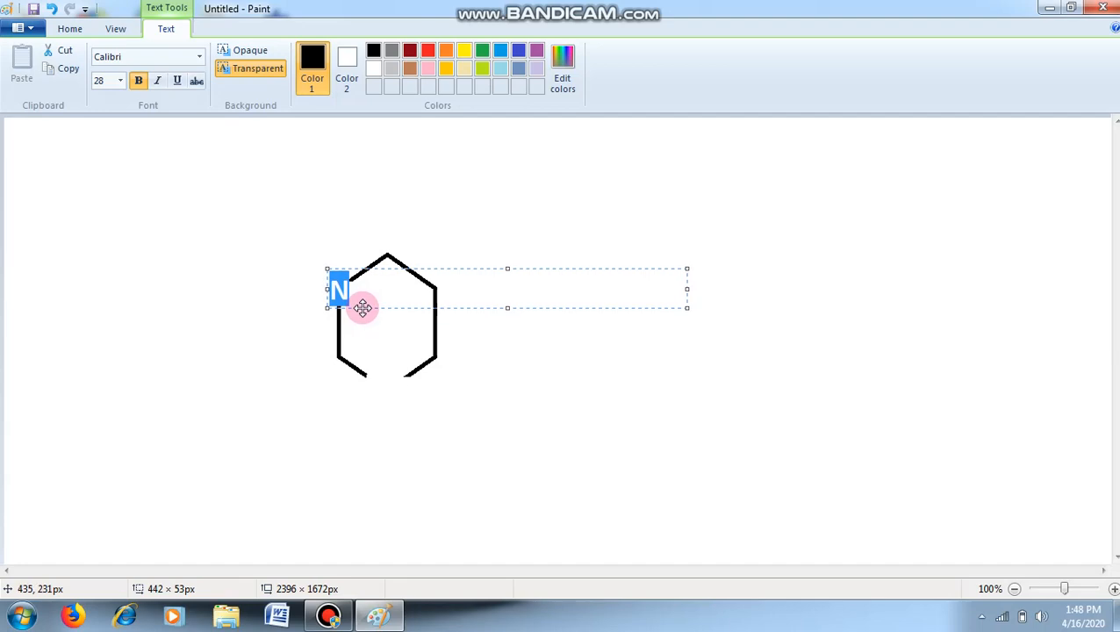
pyautogui.click(340, 290)
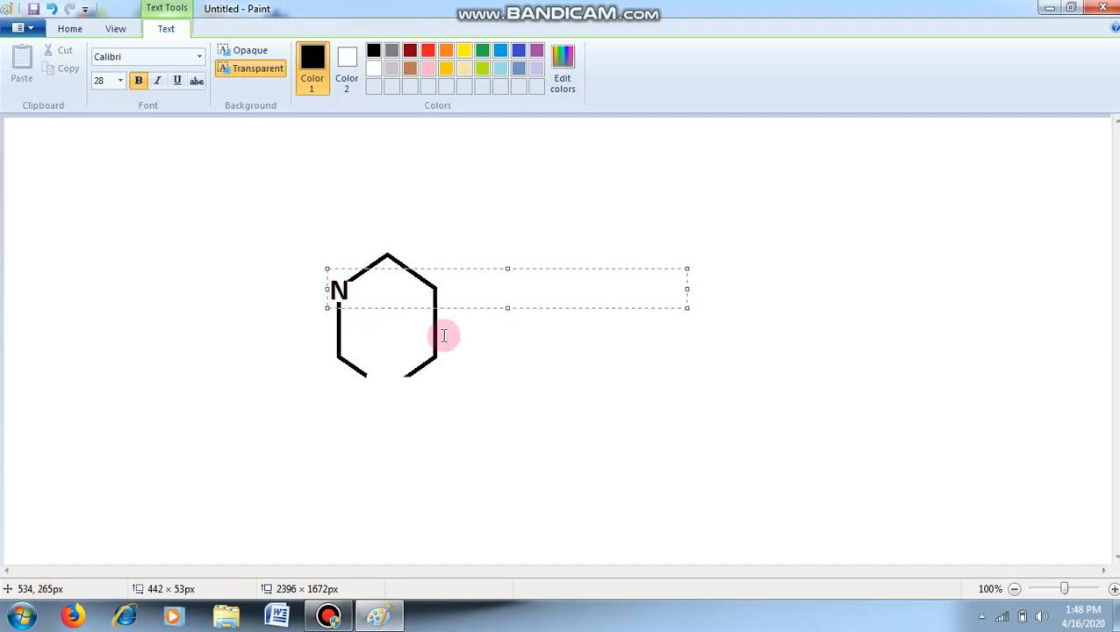
pyautogui.moveTo(412, 307); pyautogui.dragTo(413, 310)
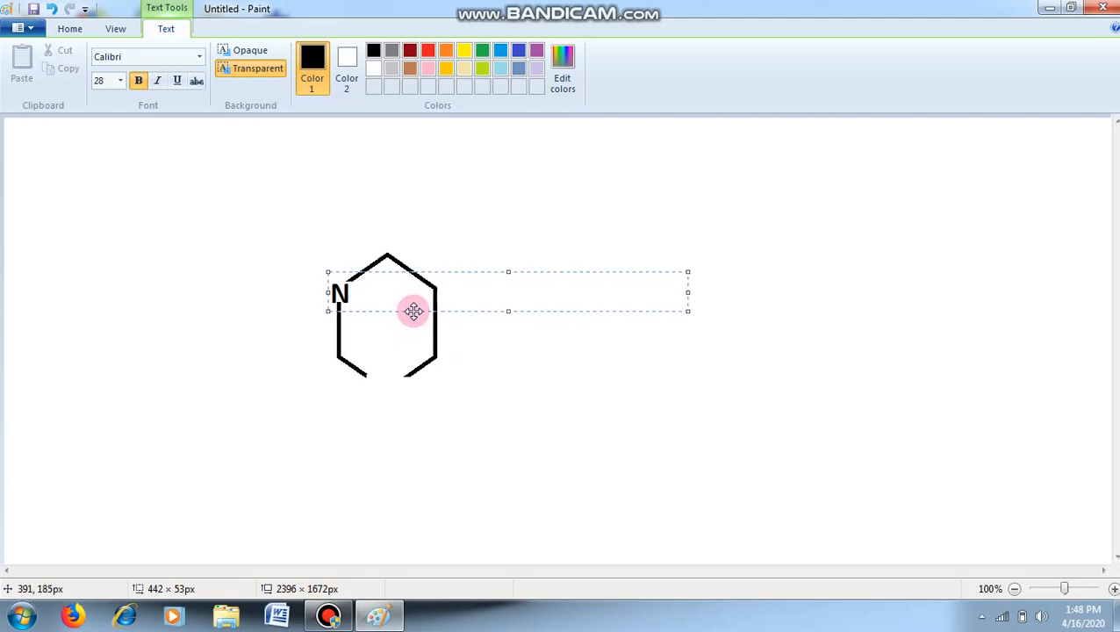
pyautogui.click(274, 341)
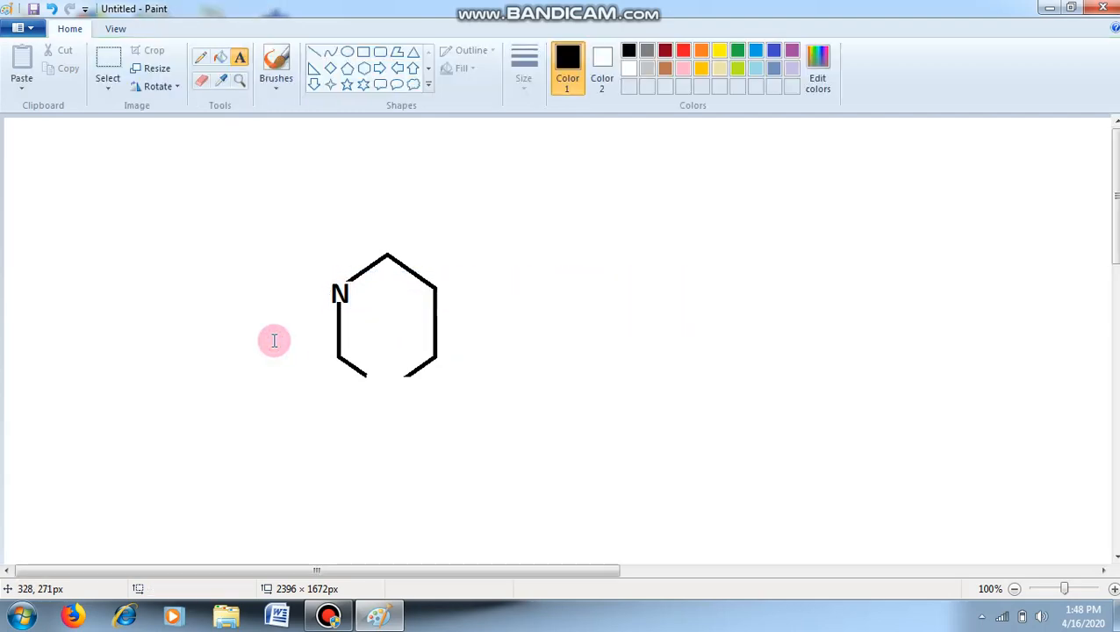
# - Add a second "N" at size 28, centred in the gap at the hexagon's bottom corner
pyautogui.click(379, 375)
pyautogui.write('N')
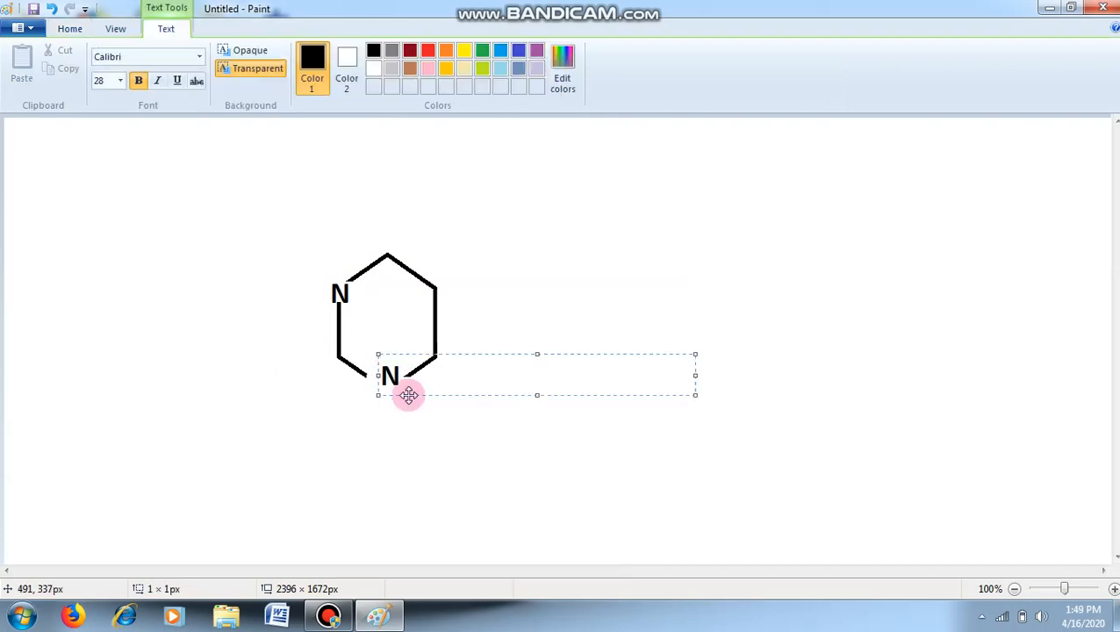
pyautogui.moveTo(407, 395); pyautogui.dragTo(405, 400)
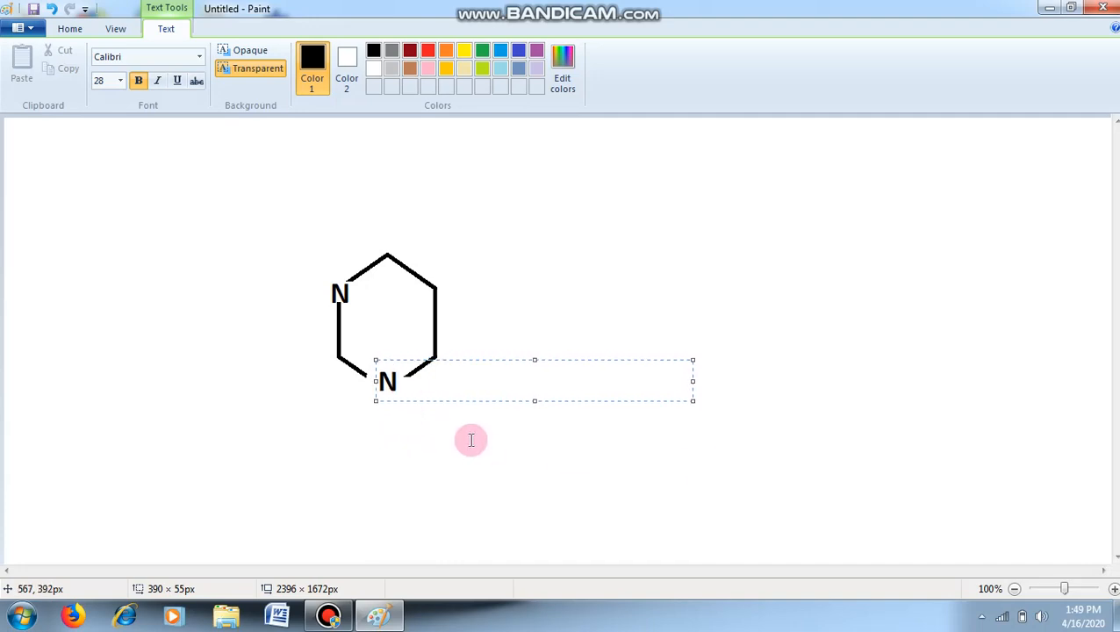
pyautogui.click(220, 452)
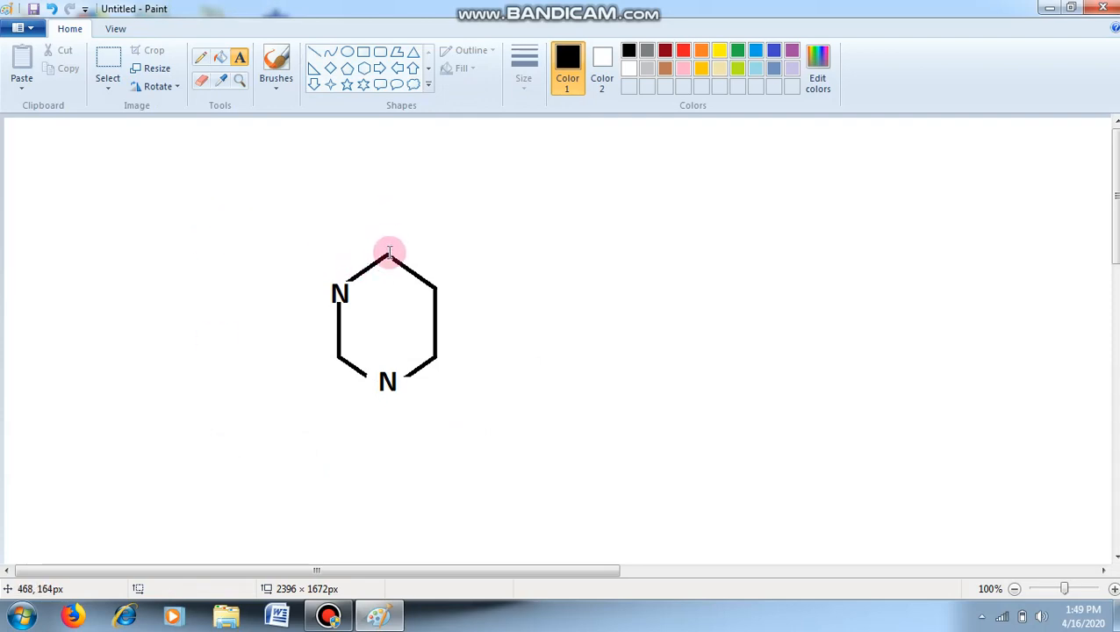
# - Draw a double bond above the hexagon's top vertex from two close parallel vertical lines about 32 and 35 px long
pyautogui.click(315, 53)
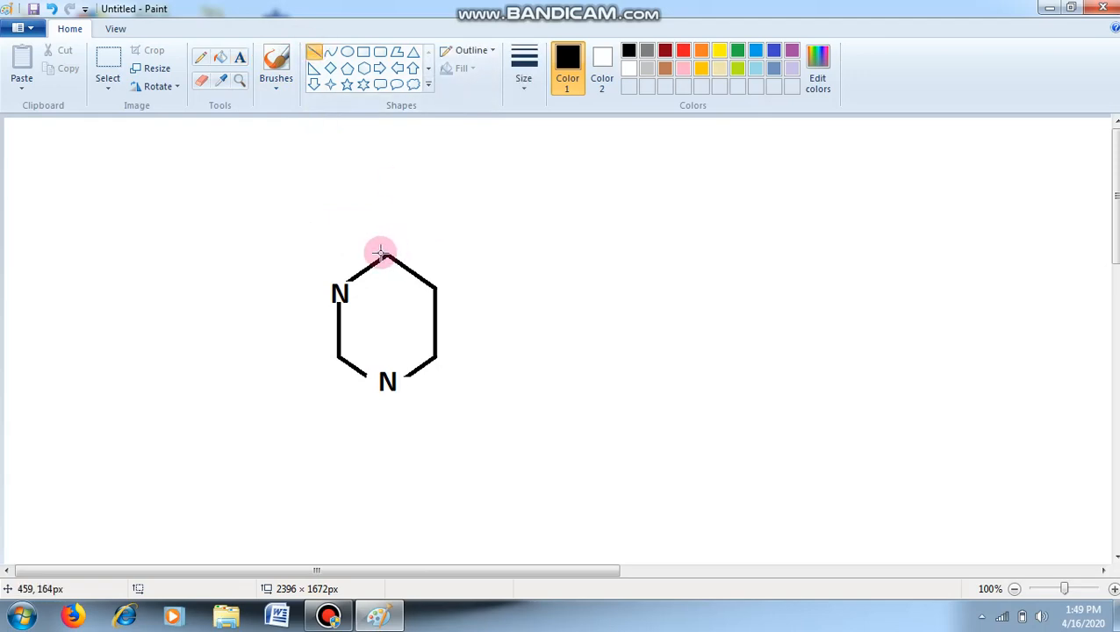
pyautogui.moveTo(383, 255); pyautogui.dragTo(383, 230)
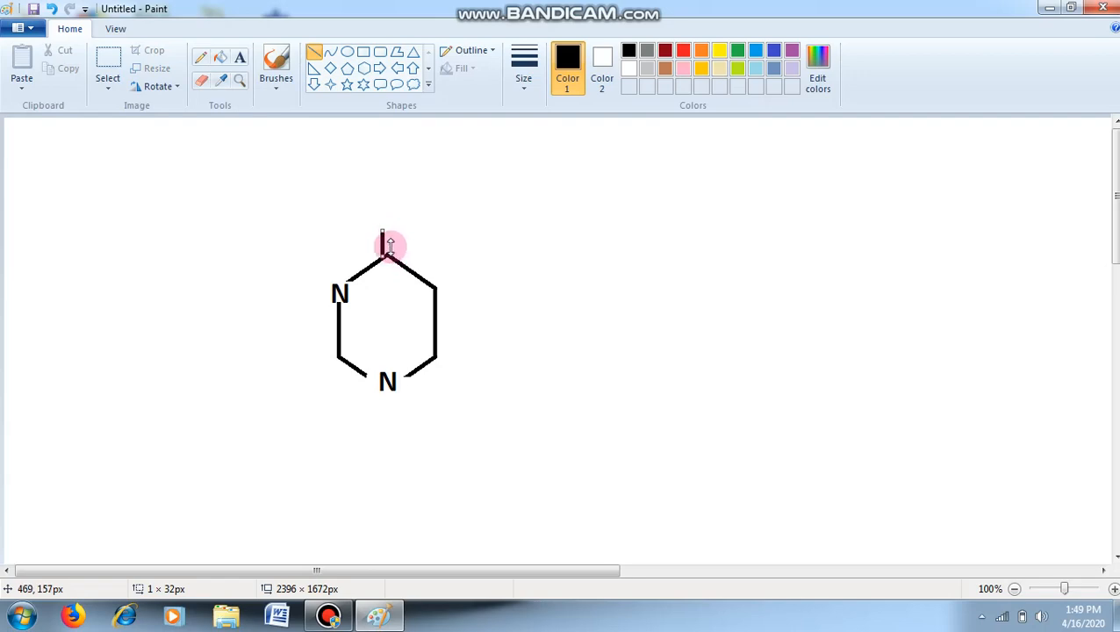
pyautogui.moveTo(401, 255); pyautogui.dragTo(399, 228)
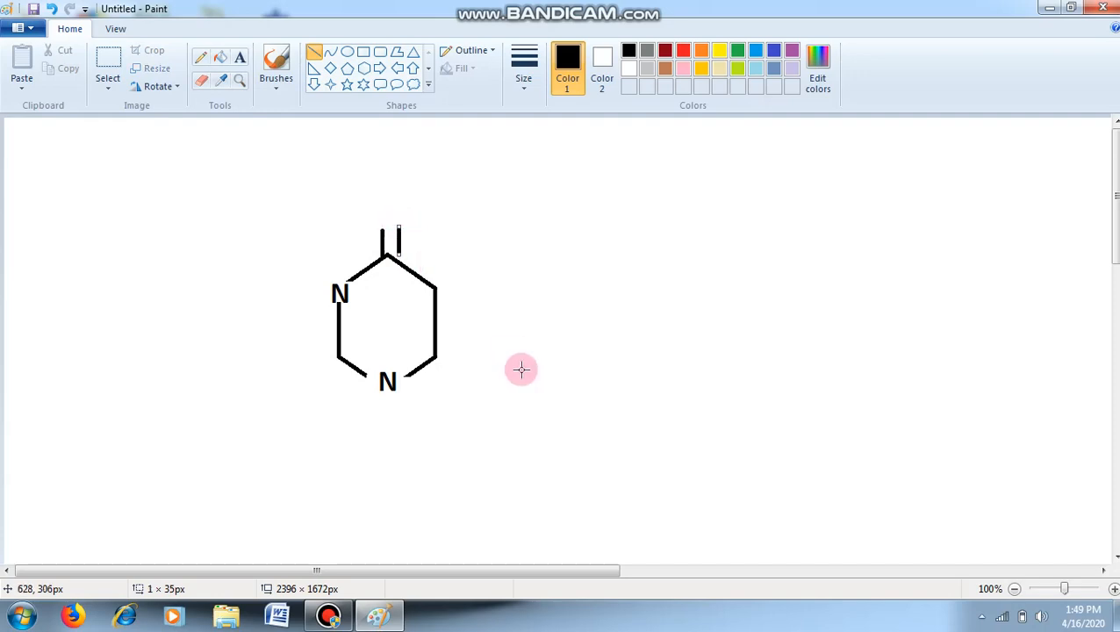
pyautogui.press('Left')
pyautogui.press('Left')
pyautogui.press('Left')
pyautogui.press('Left')
pyautogui.press('Left')
pyautogui.press('Left')
pyautogui.press('Left')
pyautogui.press('Left')
pyautogui.press('Left')
pyautogui.press('Left')
pyautogui.press('Left')
pyautogui.click(563, 298)
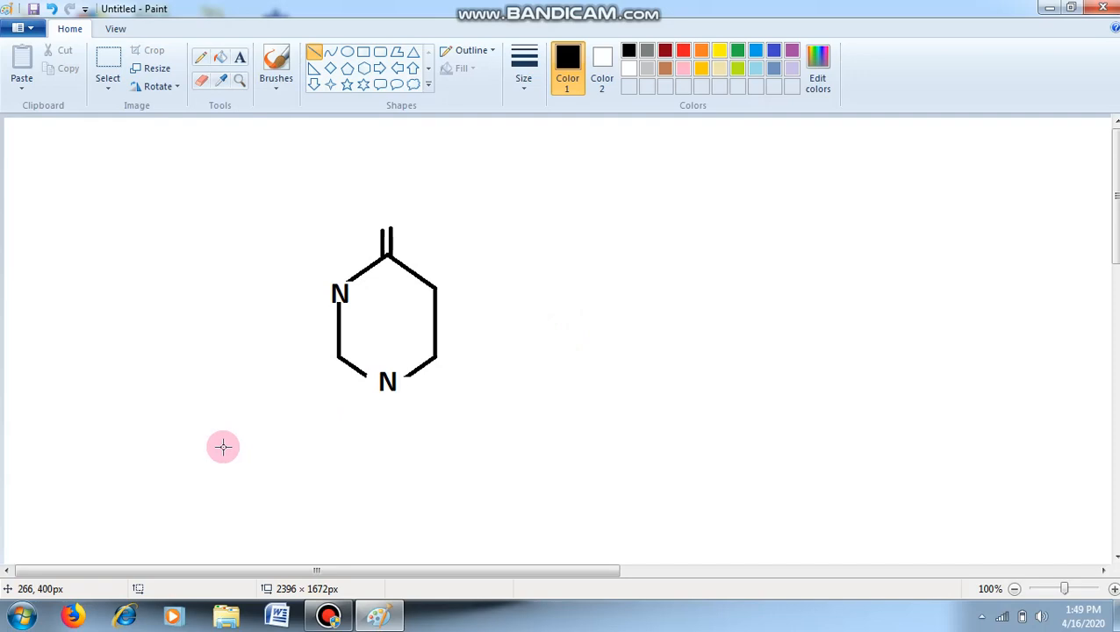
# - Draw a double bond at the hexagon's lower-left vertex from two close parallel lines sloping down and outward, each spanning about 20 × 17 px
pyautogui.moveTo(338, 351); pyautogui.dragTo(321, 364)
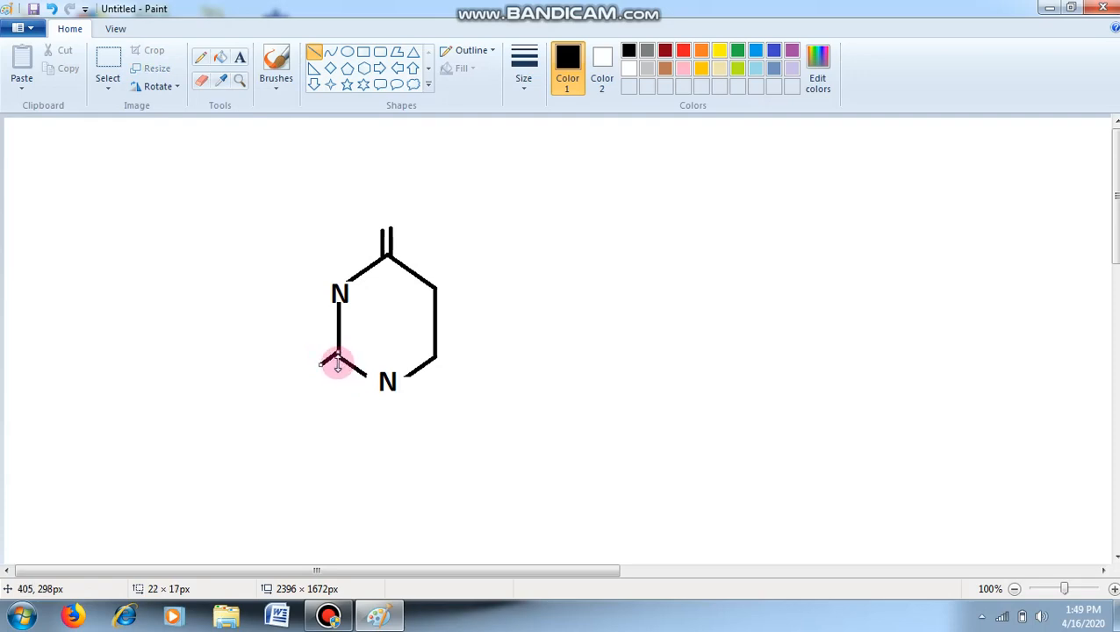
pyautogui.click(338, 367)
pyautogui.moveTo(338, 367); pyautogui.dragTo(324, 375)
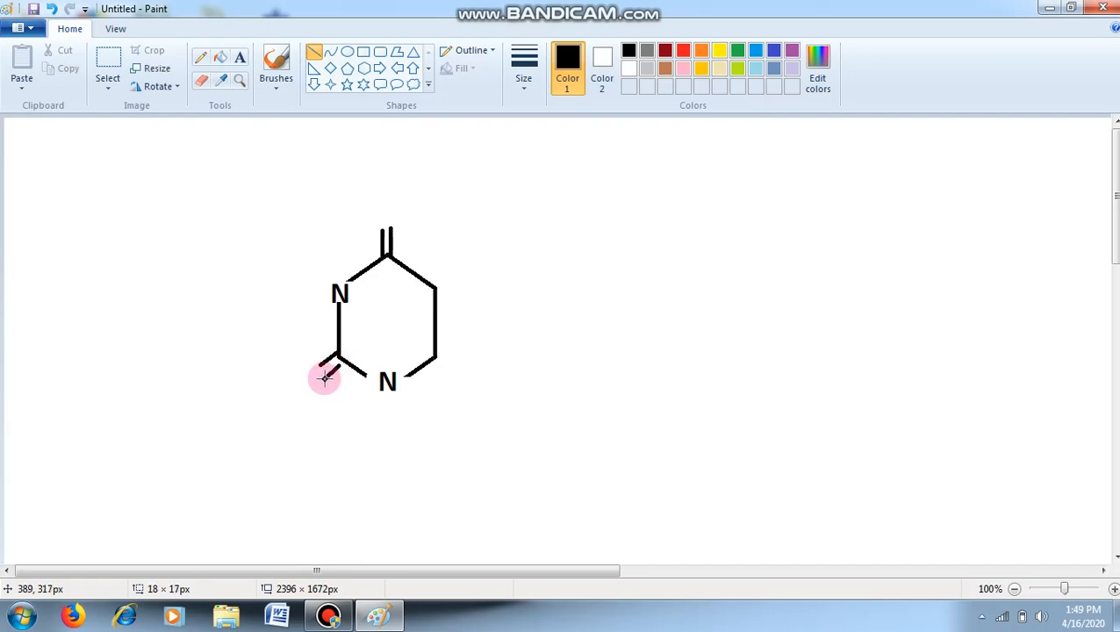
pyautogui.moveTo(324, 376); pyautogui.dragTo(325, 377)
pyautogui.moveTo(326, 377); pyautogui.dragTo(324, 376)
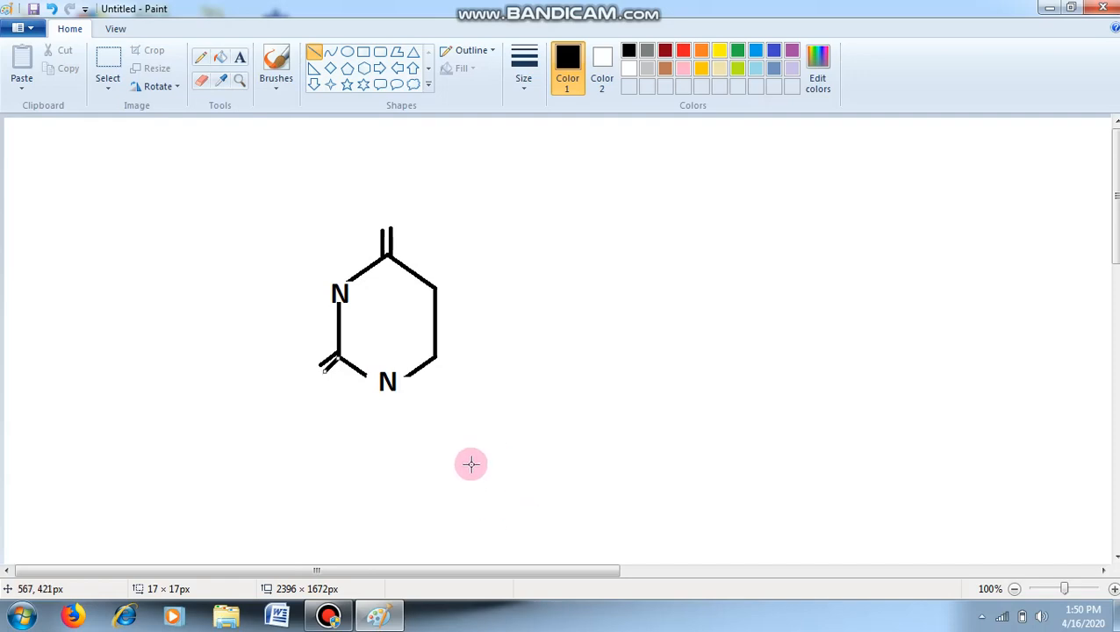
pyautogui.moveTo(321, 369); pyautogui.dragTo(323, 370)
pyautogui.click(505, 463)
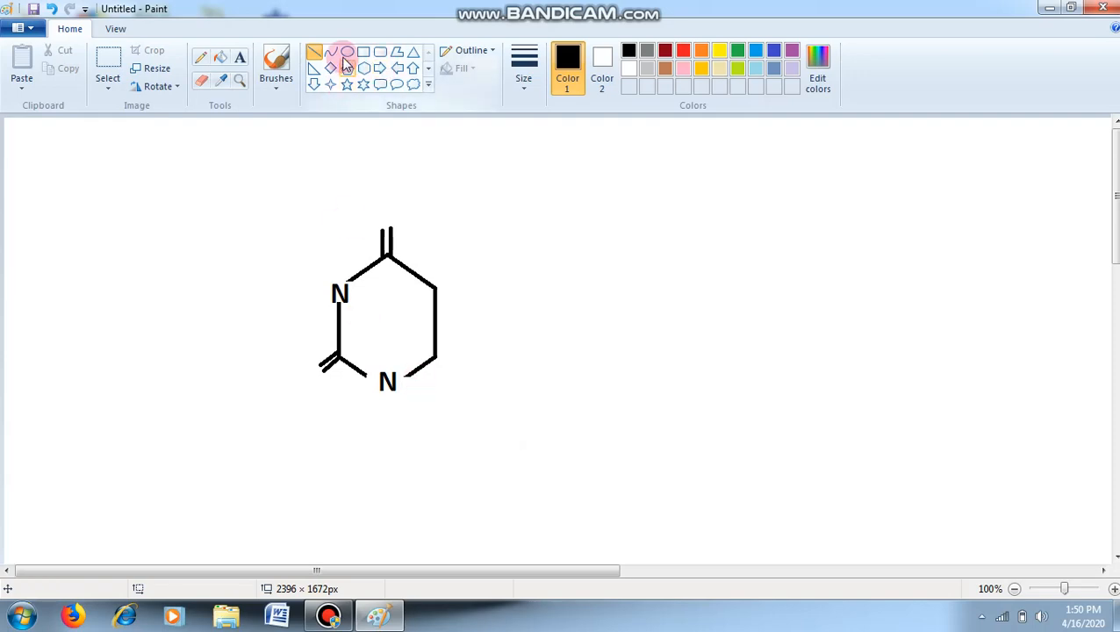
# - Add a text "O" centred just above the vertical double bond at the ring's top vertex
pyautogui.click(239, 58)
pyautogui.click(383, 211)
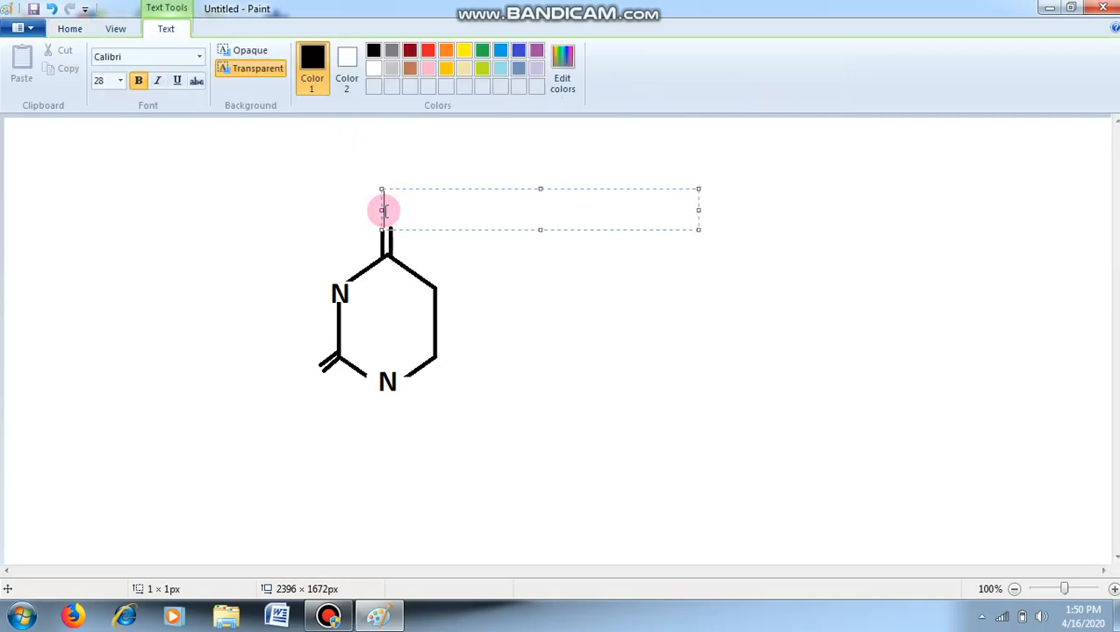
pyautogui.write('O')
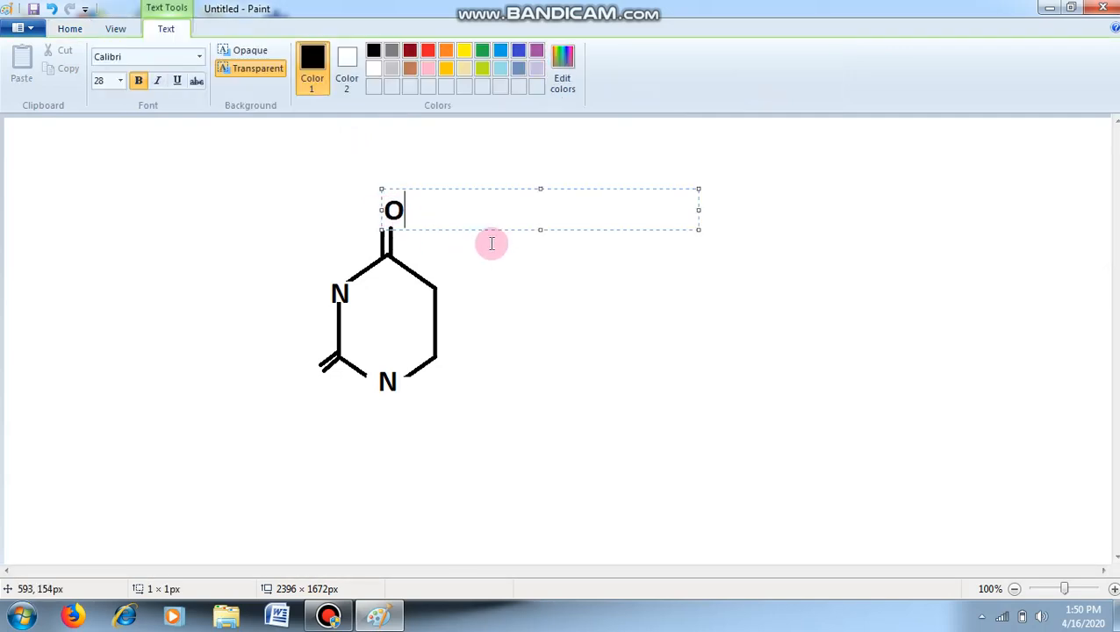
pyautogui.moveTo(485, 229); pyautogui.dragTo(477, 234)
pyautogui.click(295, 383)
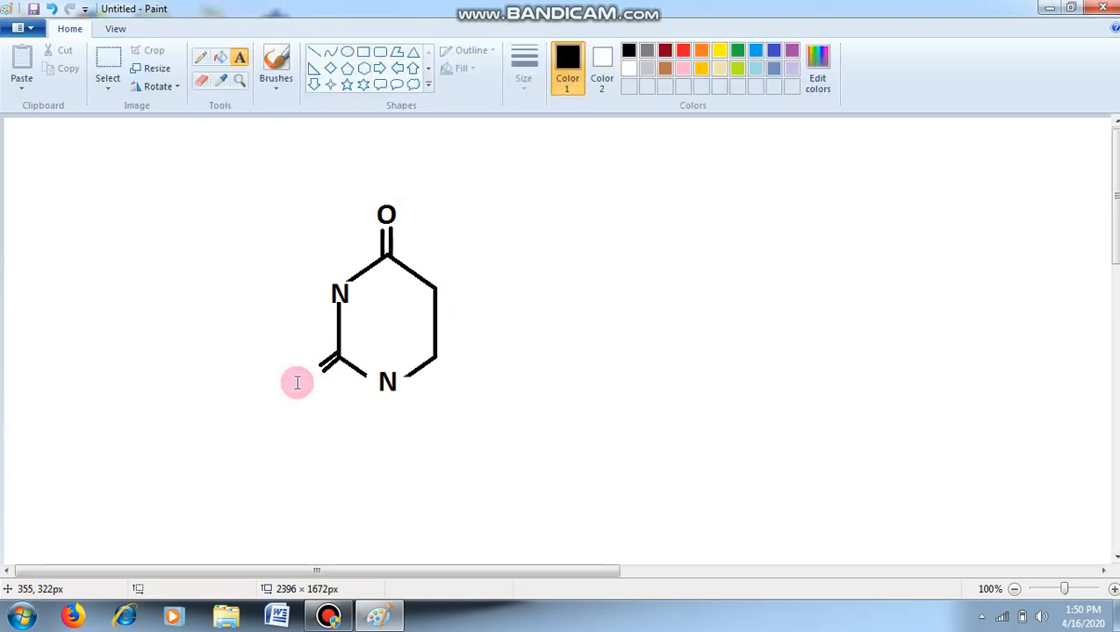
# - Add a text "O" at the outer end of the ring's lower-left double bond
pyautogui.click(308, 383)
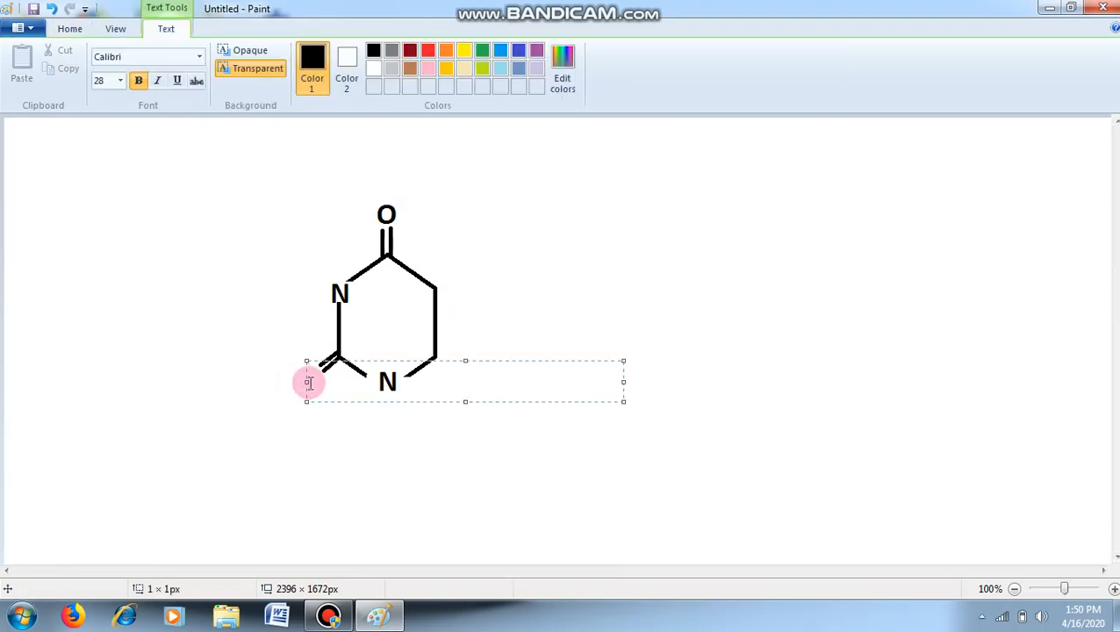
pyautogui.write('O')
pyautogui.moveTo(325, 402); pyautogui.dragTo(317, 398)
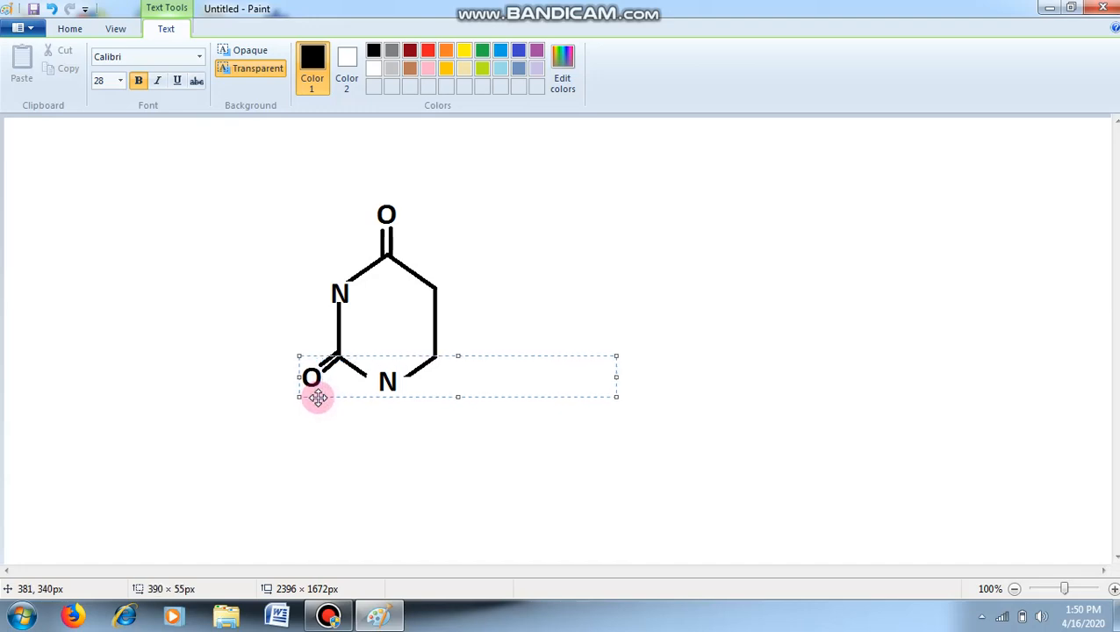
pyautogui.click(394, 461)
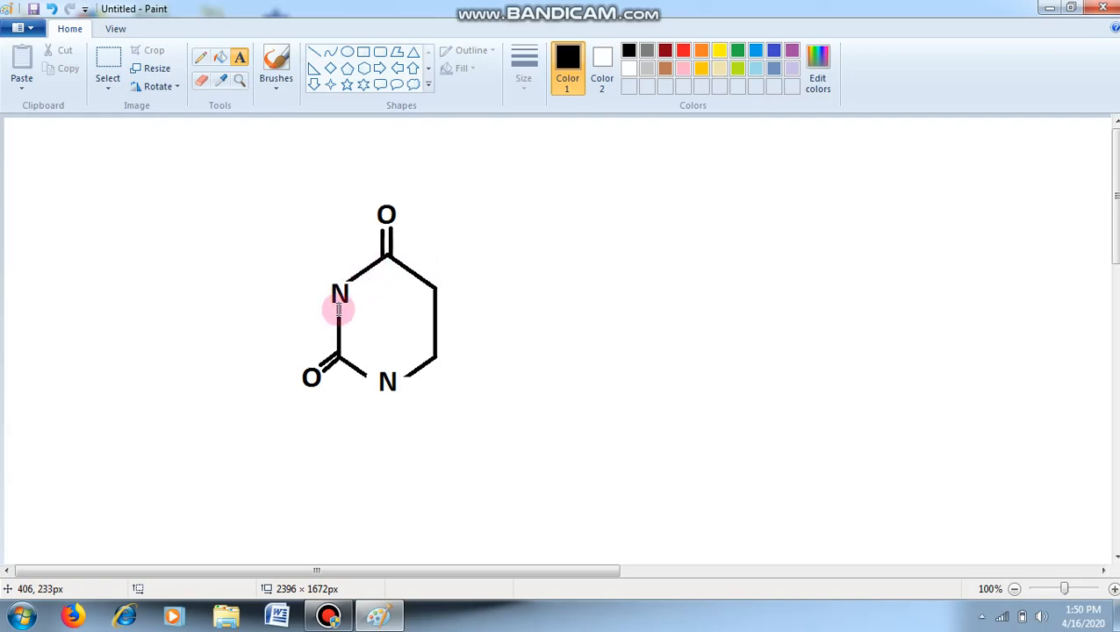
# - Draw a horizontal bond about 21 px long outward from the ring's upper-left N and add a text "H" at its outer end
pyautogui.click(318, 54)
pyautogui.moveTo(331, 292); pyautogui.dragTo(312, 292)
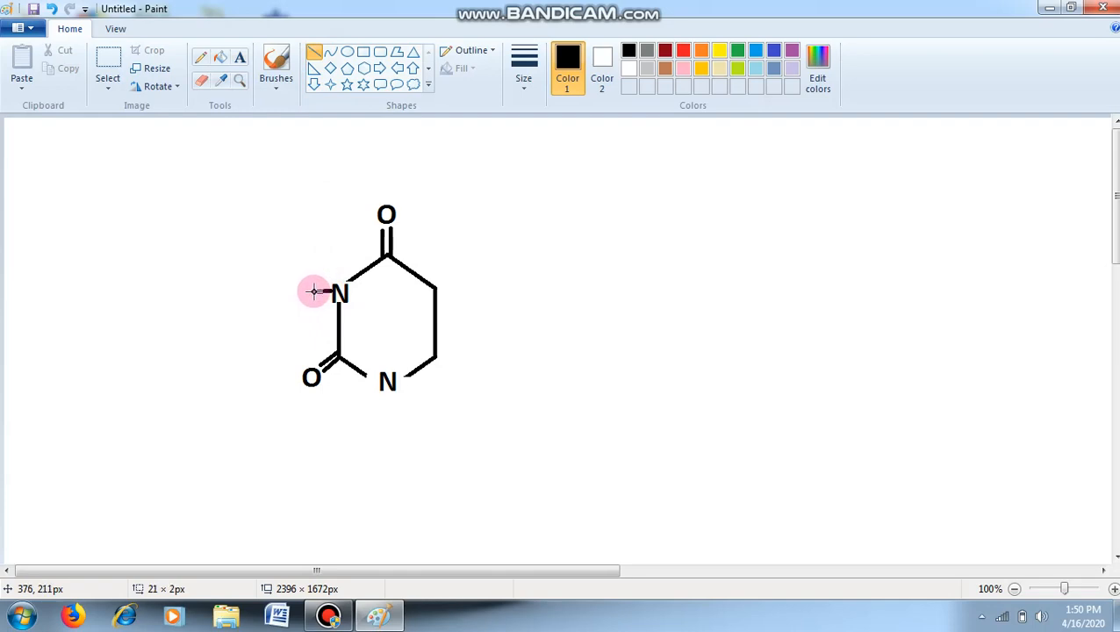
pyautogui.moveTo(313, 291); pyautogui.dragTo(313, 291)
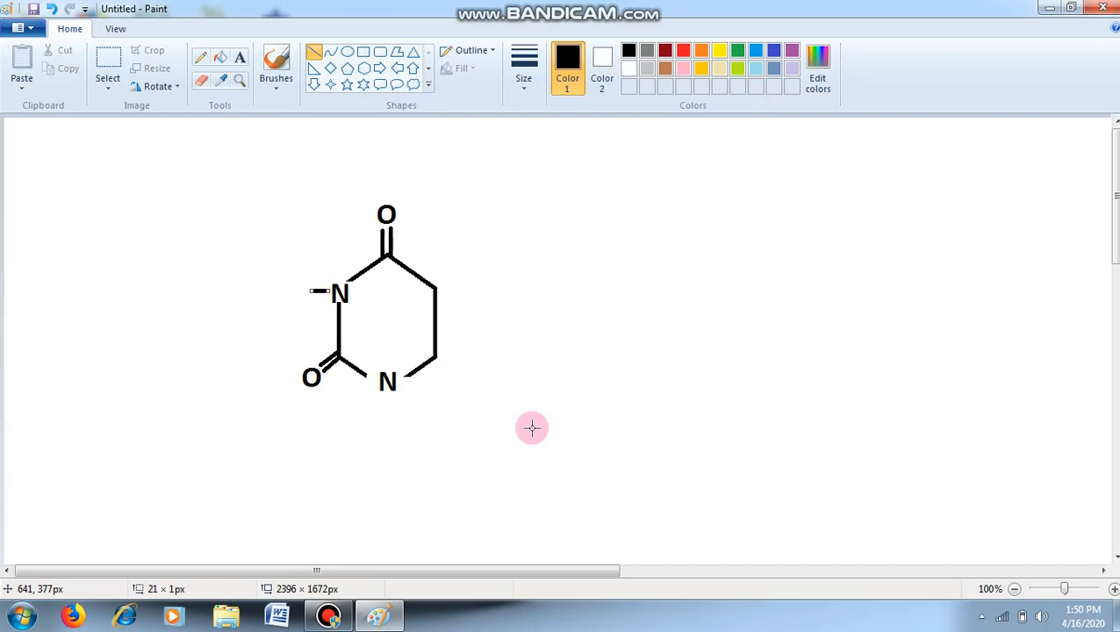
pyautogui.click(239, 58)
pyautogui.click(281, 277)
pyautogui.write('H')
pyautogui.moveTo(307, 313); pyautogui.dragTo(313, 310)
pyautogui.click(200, 353)
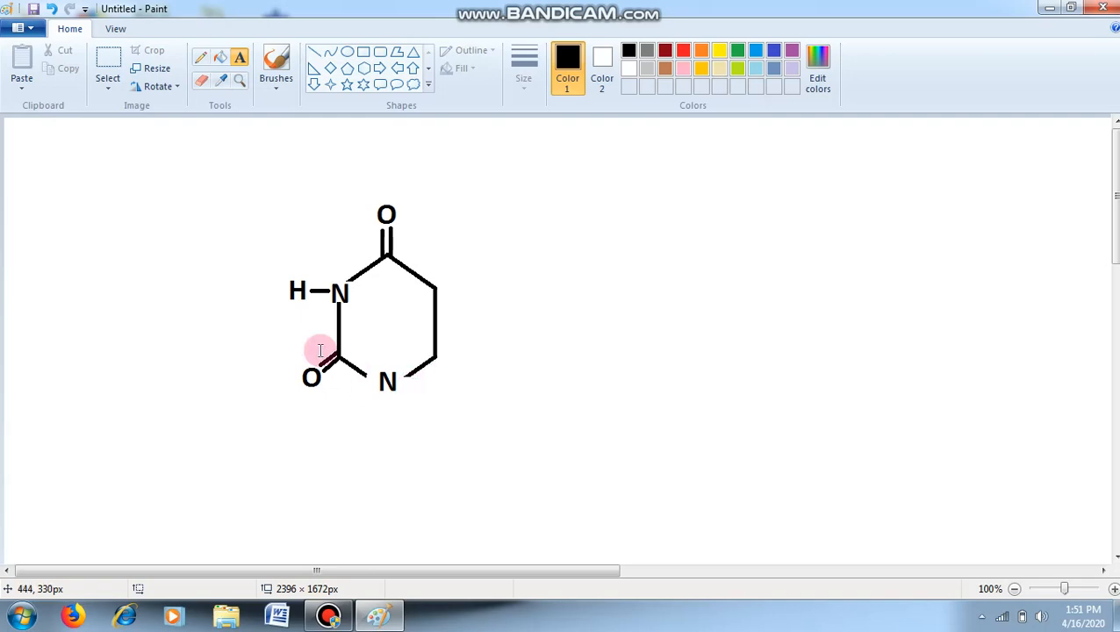
# - Draw a vertical bond about 17 px long below the ring's bottom N and add a text "H" centred just beneath it
pyautogui.click(313, 56)
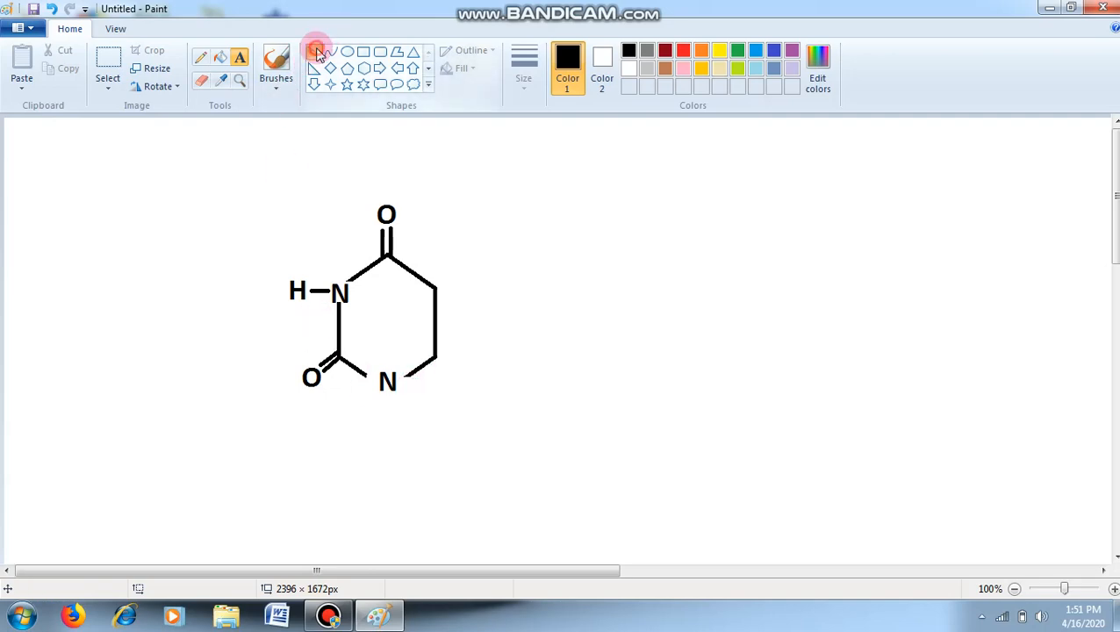
pyautogui.moveTo(388, 394); pyautogui.dragTo(388, 408)
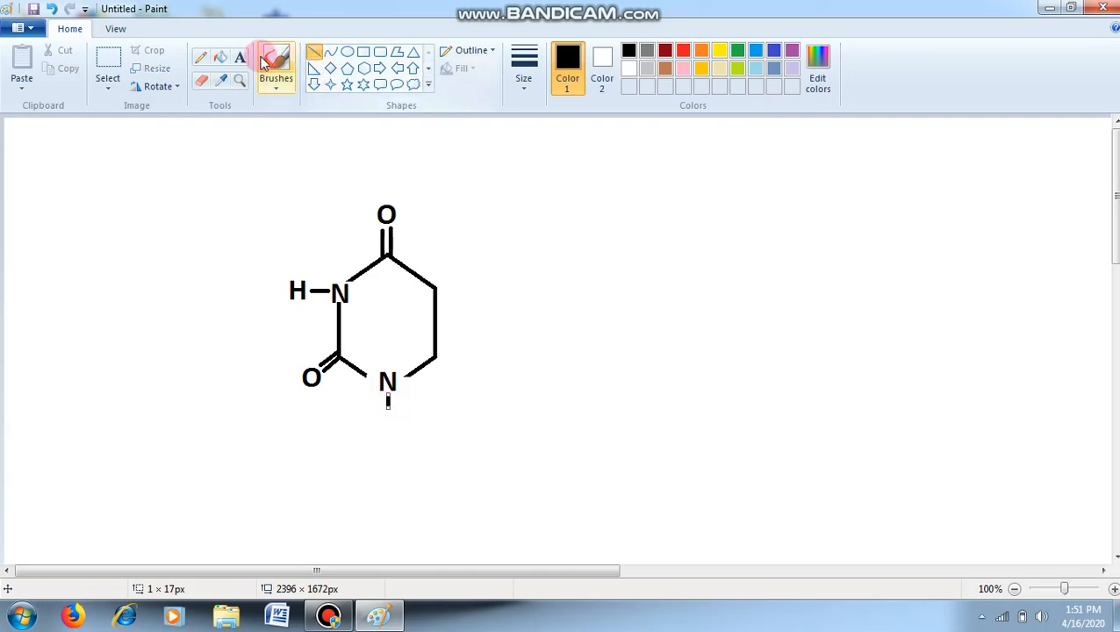
pyautogui.click(239, 56)
pyautogui.click(379, 419)
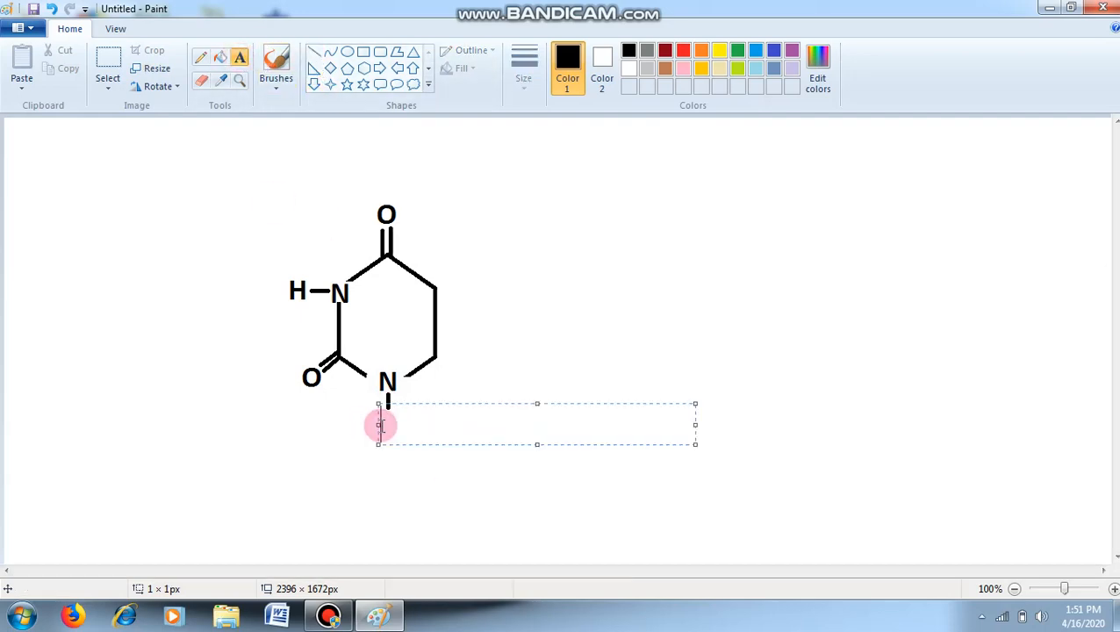
pyautogui.write('H')
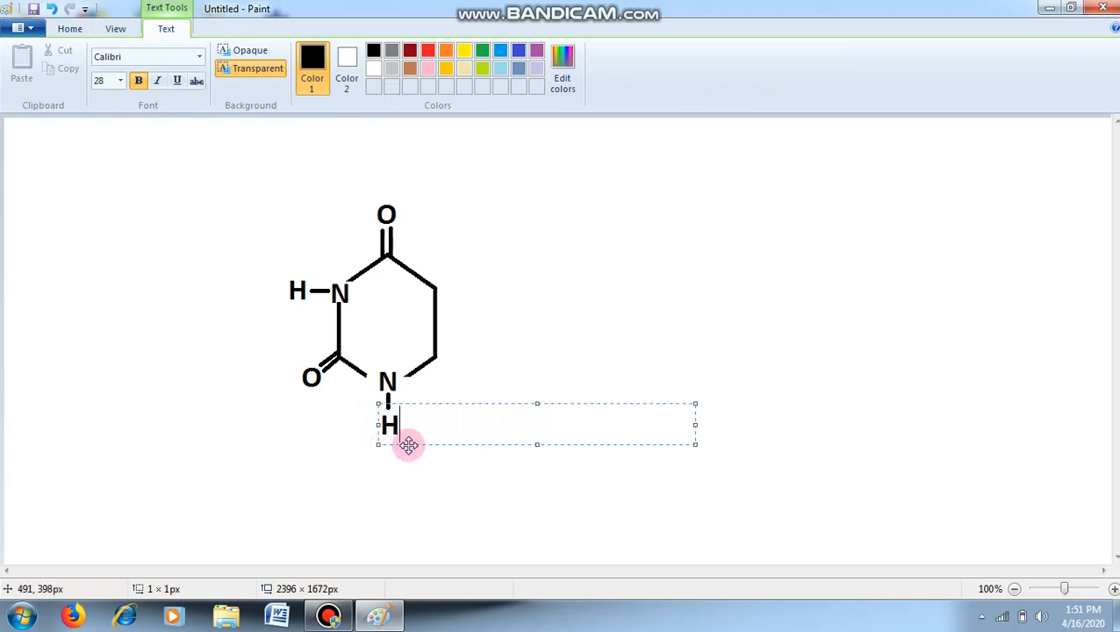
pyautogui.moveTo(409, 440); pyautogui.dragTo(407, 440)
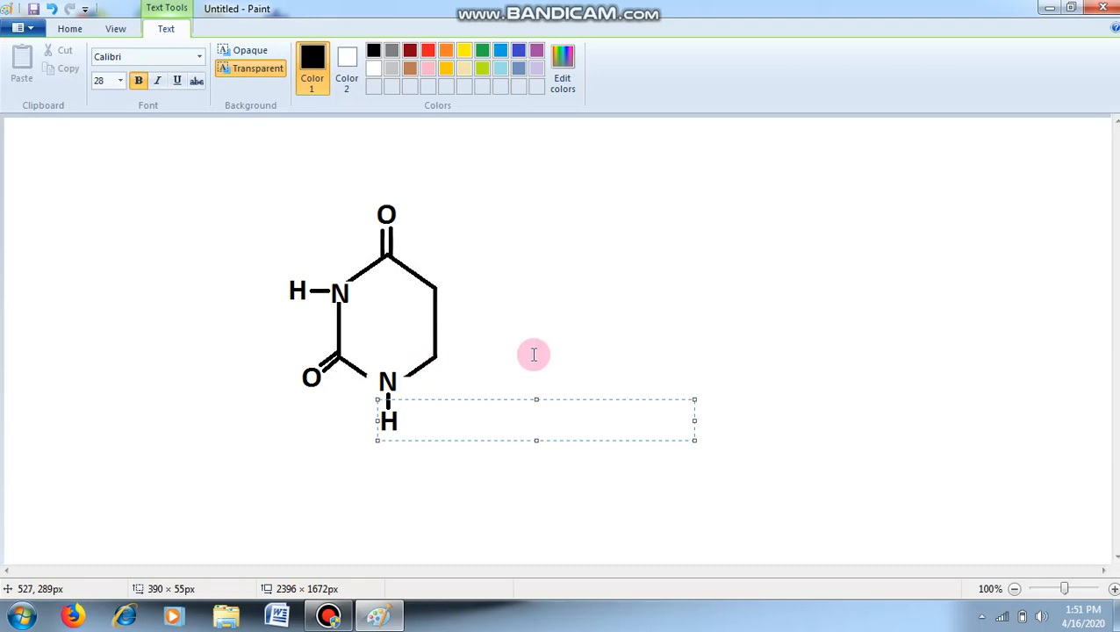
pyautogui.click(566, 343)
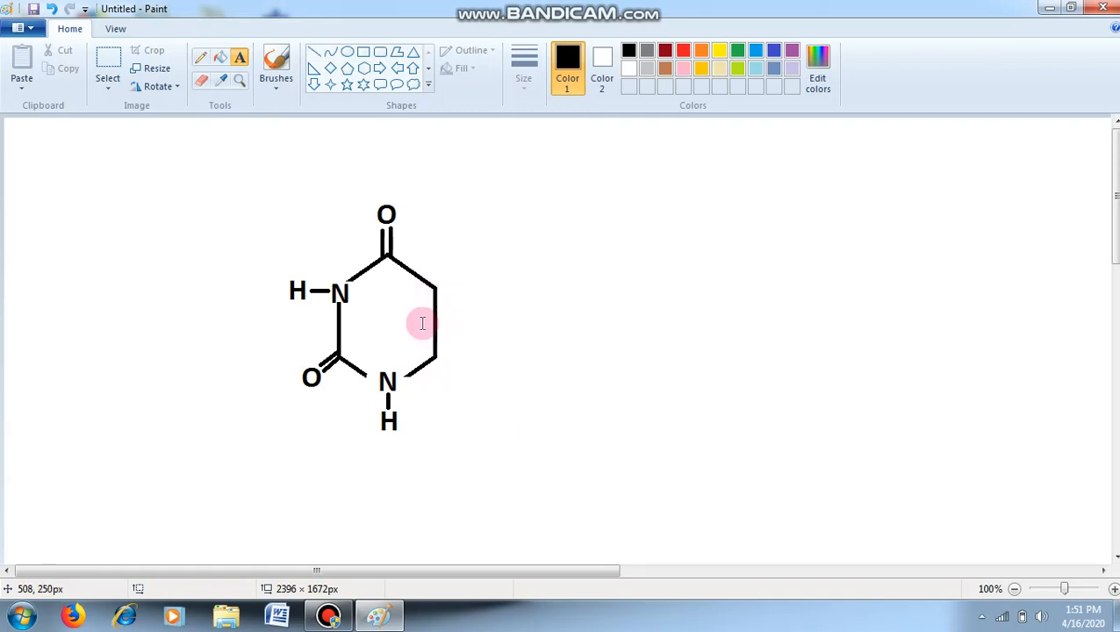
# - Draw horizontal bonds about 24 and 25 px long outward from the ring's lower-right and upper-right vertices
pyautogui.click(316, 55)
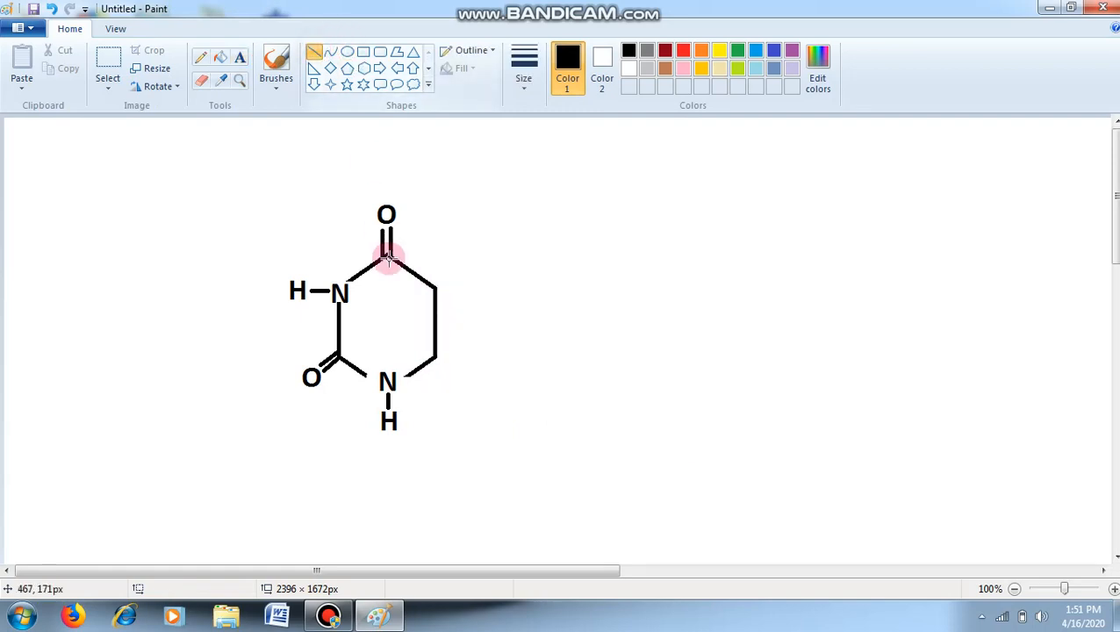
pyautogui.moveTo(433, 357); pyautogui.dragTo(455, 357)
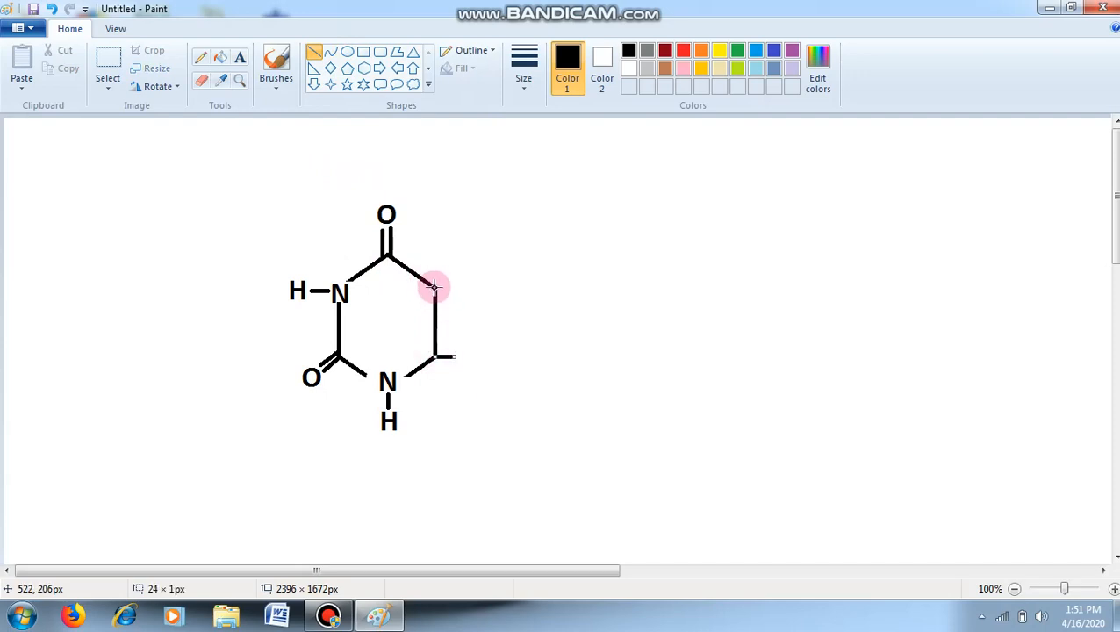
pyautogui.moveTo(434, 286); pyautogui.dragTo(456, 288)
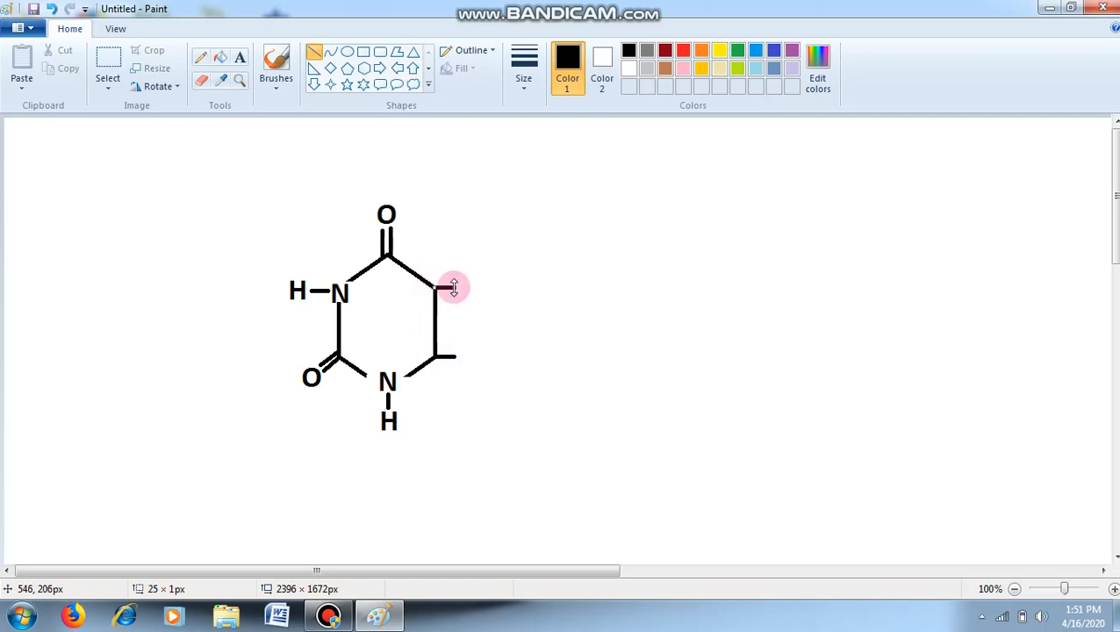
# - Add a text "H" at the outer end of each of the two horizontal bonds on the ring's right side
pyautogui.click(244, 60)
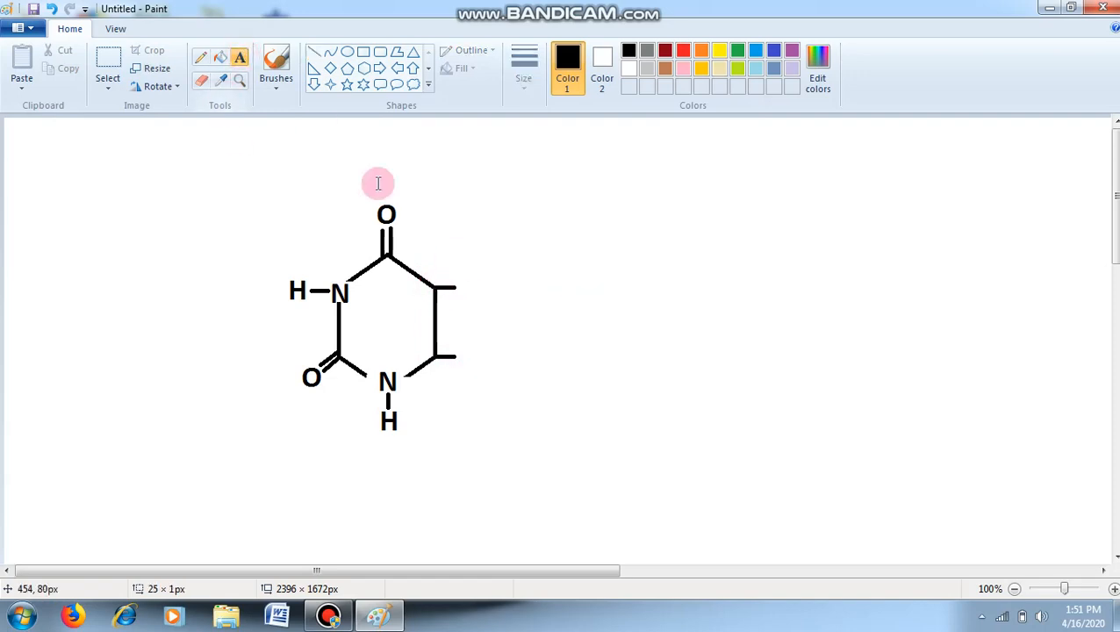
pyautogui.click(471, 290)
pyautogui.write('H')
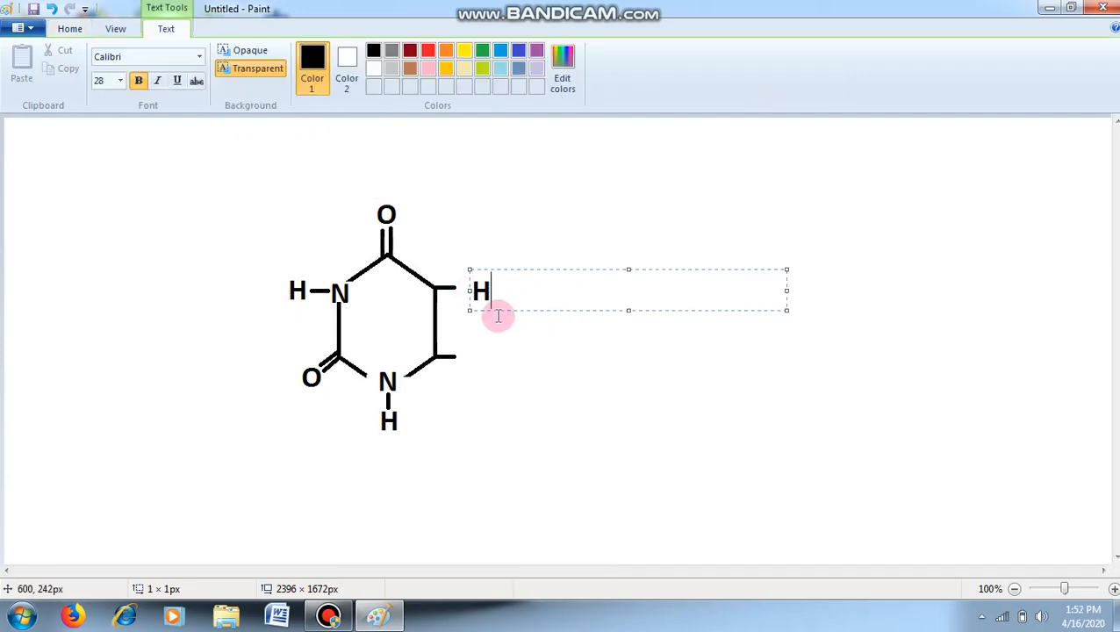
pyautogui.moveTo(498, 311); pyautogui.dragTo(485, 308)
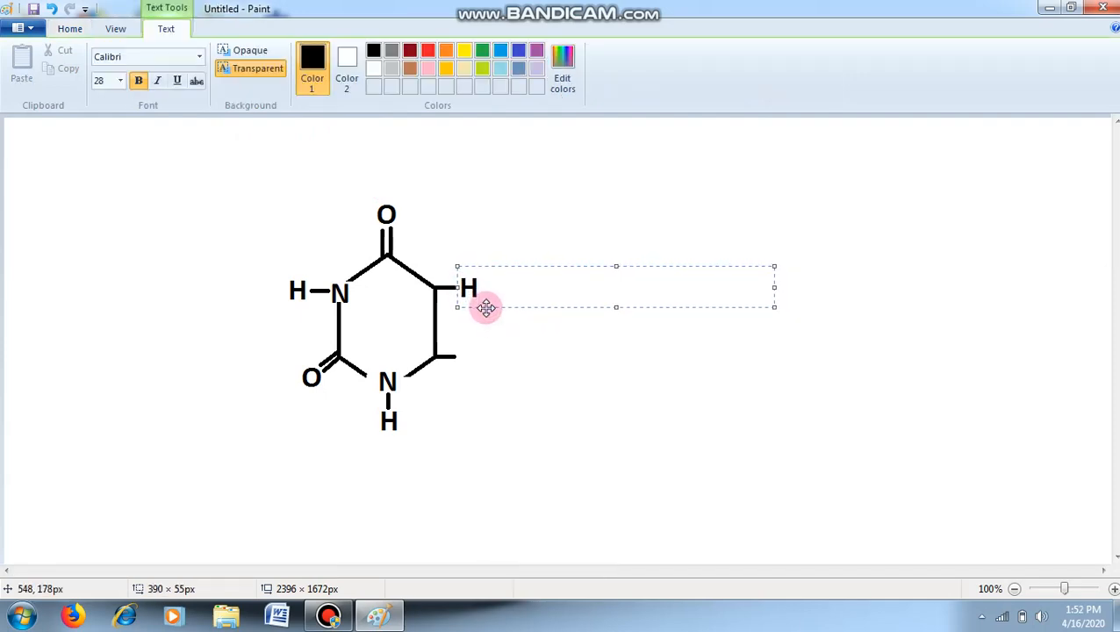
pyautogui.click(470, 355)
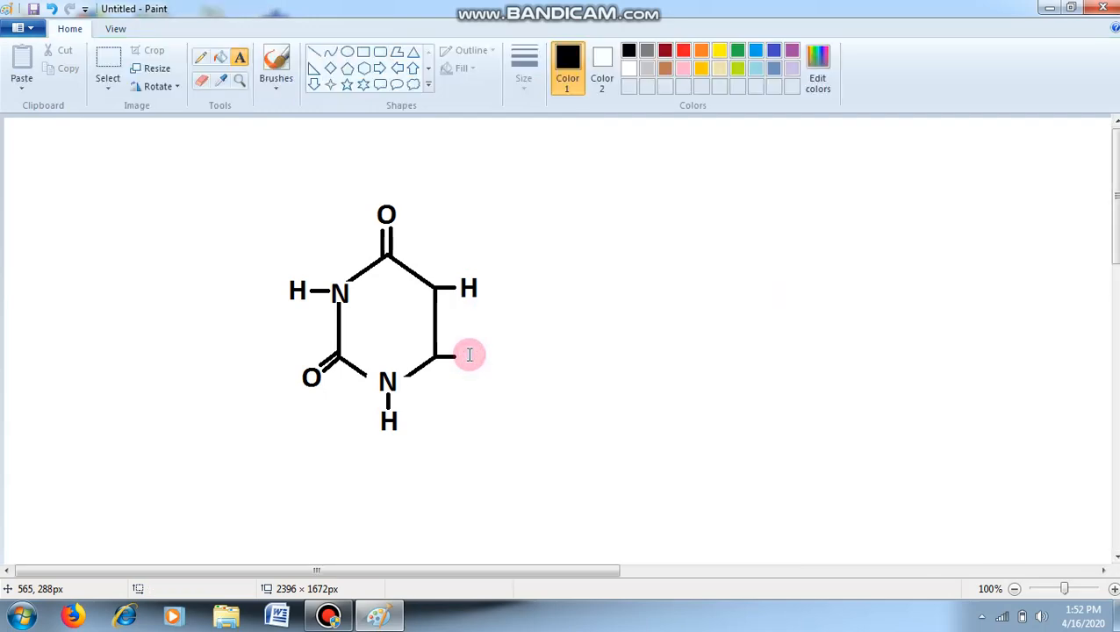
pyautogui.click(470, 355)
pyautogui.write('H')
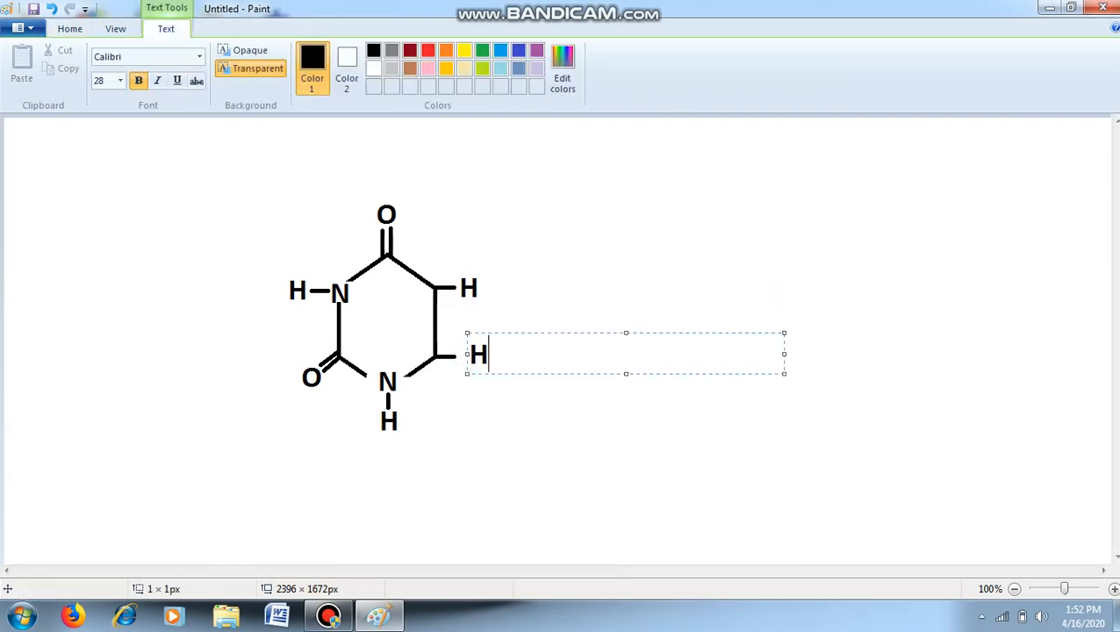
pyautogui.moveTo(485, 375); pyautogui.dragTo(475, 378)
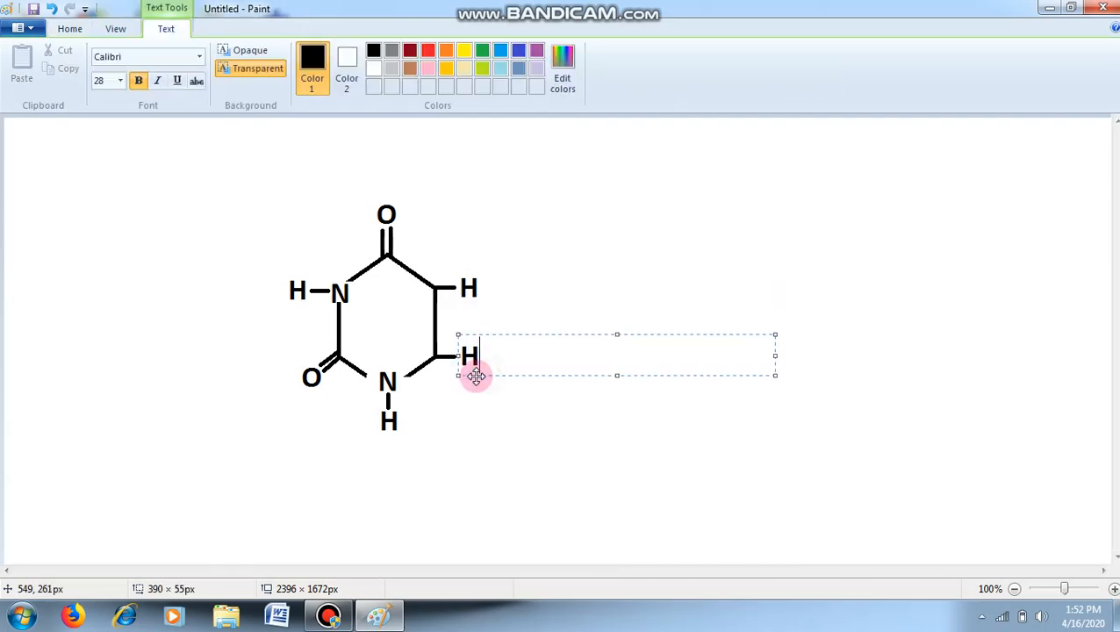
pyautogui.click(552, 404)
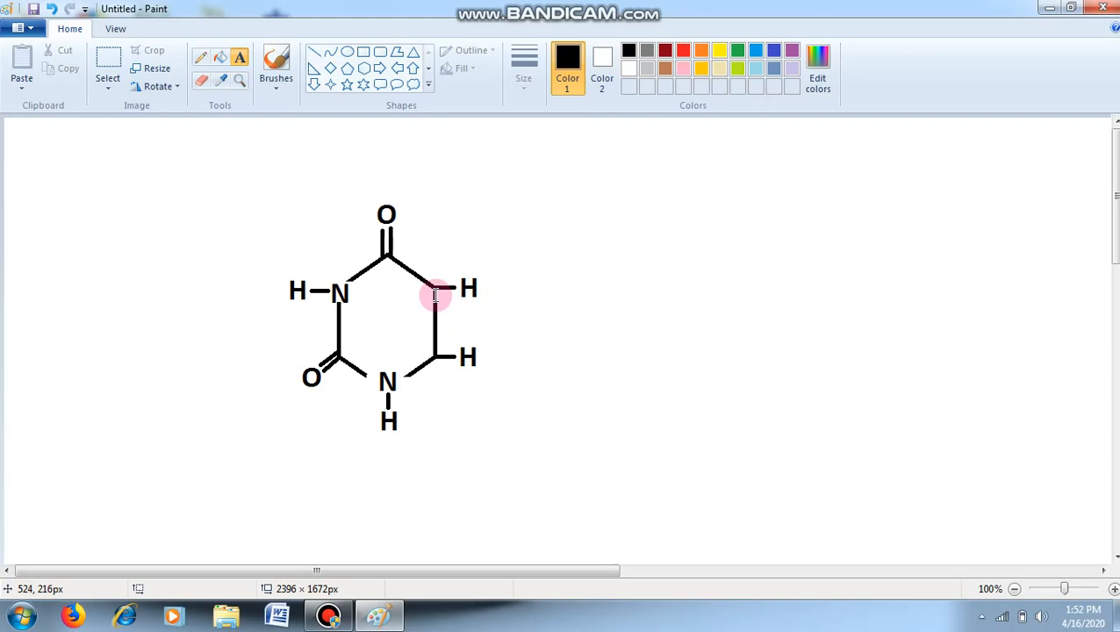
# - Draw a vertical line about 78 px long just inside the ring's right side to make that side a double bond
pyautogui.click(313, 52)
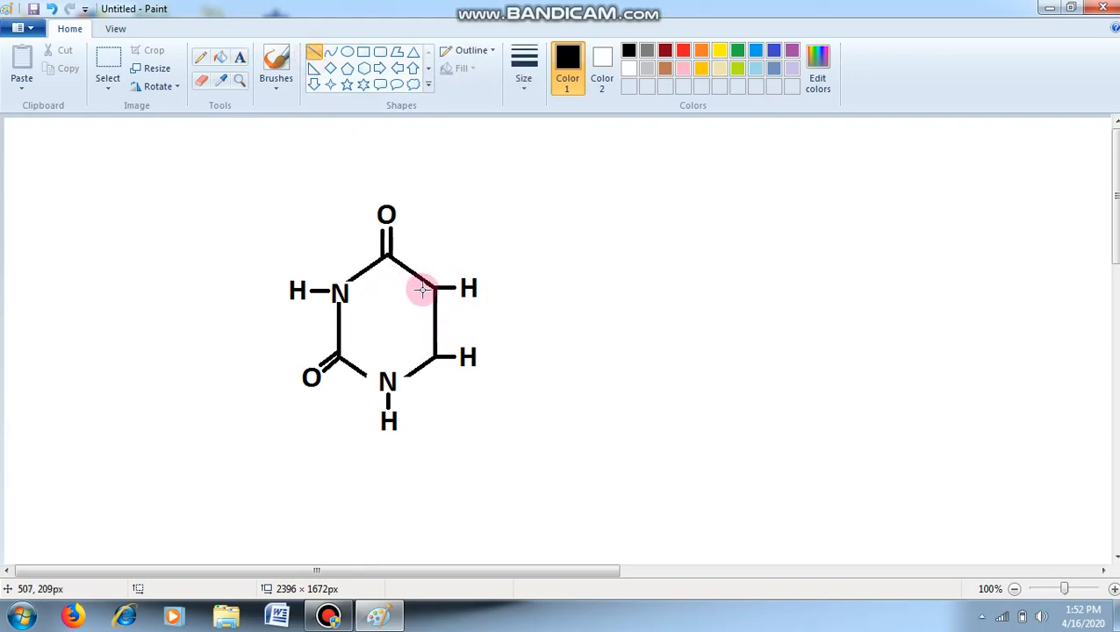
pyautogui.moveTo(425, 288); pyautogui.dragTo(424, 352)
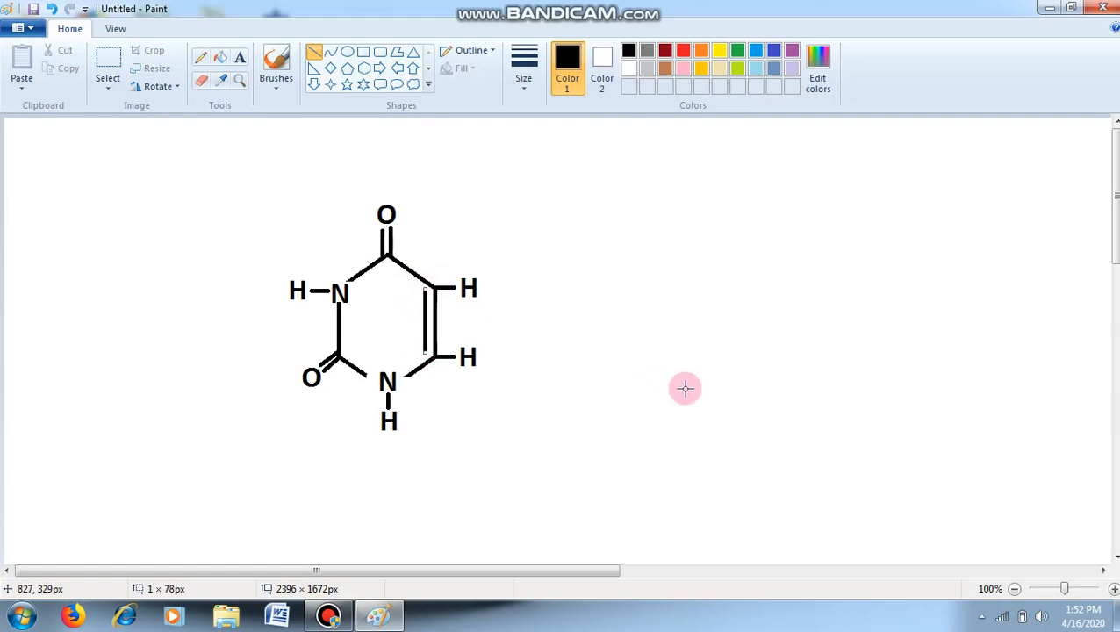
pyautogui.click(644, 364)
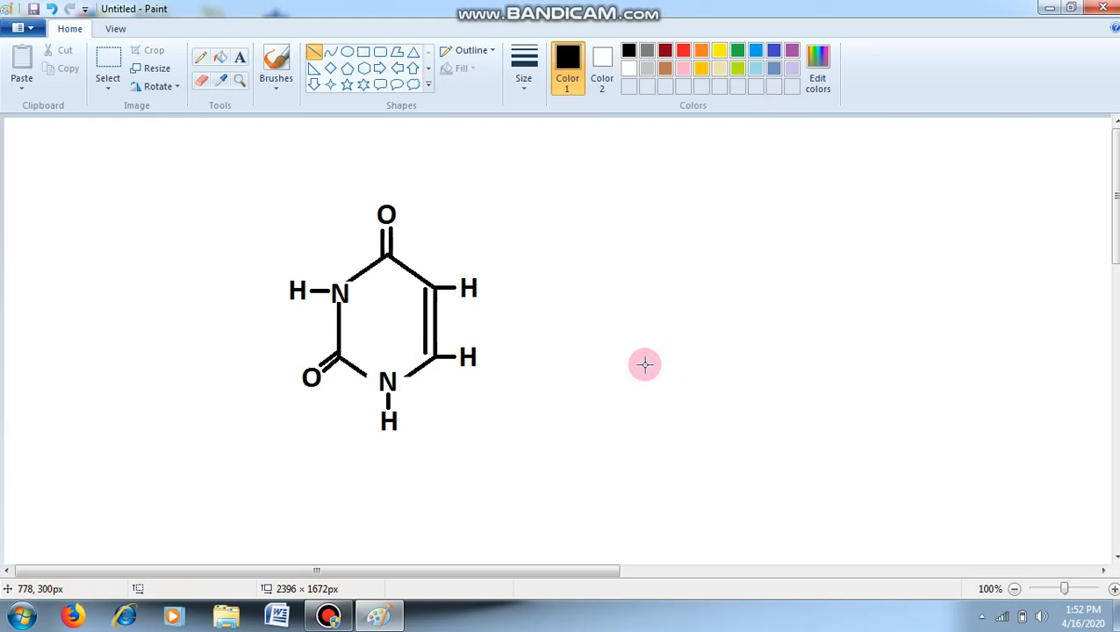